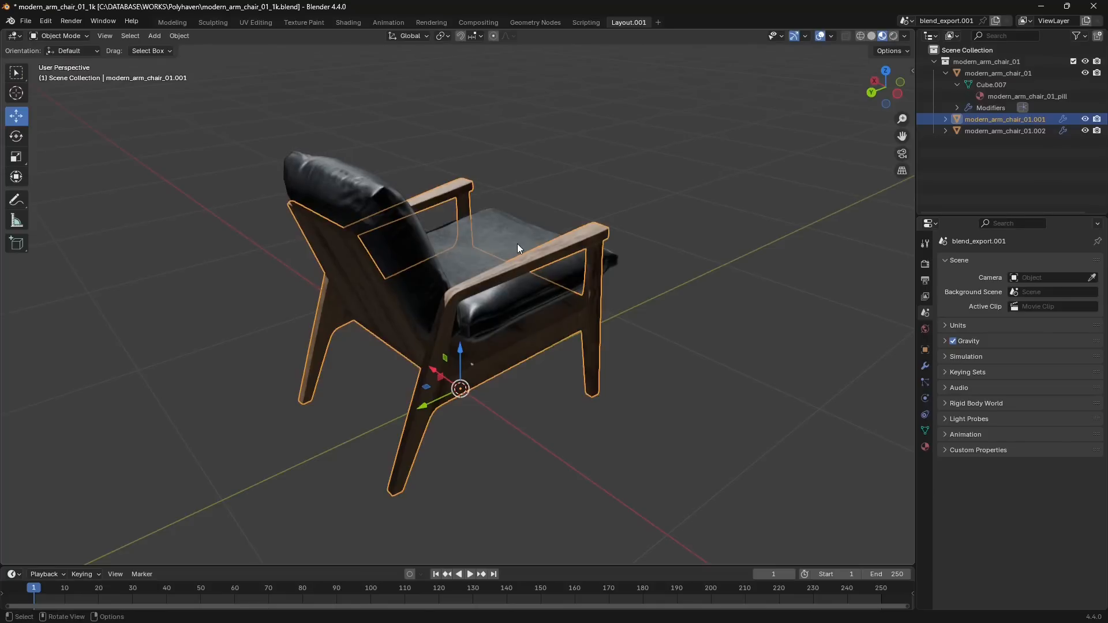
# Move the backrest cushion upward along the Z axis, above the chair's wooden frame
pyautogui.click(369, 211)
pyautogui.moveTo(680, 378); pyautogui.dragTo(411, 368, button='middle')
pyautogui.moveTo(466, 348); pyautogui.dragTo(459, 240)
pyautogui.moveTo(459, 240); pyautogui.dragTo(348, 280, button='middle')
# Slide the seat cushion forward so it projects past the front of the chair's frame
pyautogui.click(397, 336)
pyautogui.moveTo(492, 386); pyautogui.dragTo(413, 366)
pyautogui.moveTo(413, 366); pyautogui.dragTo(487, 342, button='middle')
pyautogui.scroll(2, 395, 321)
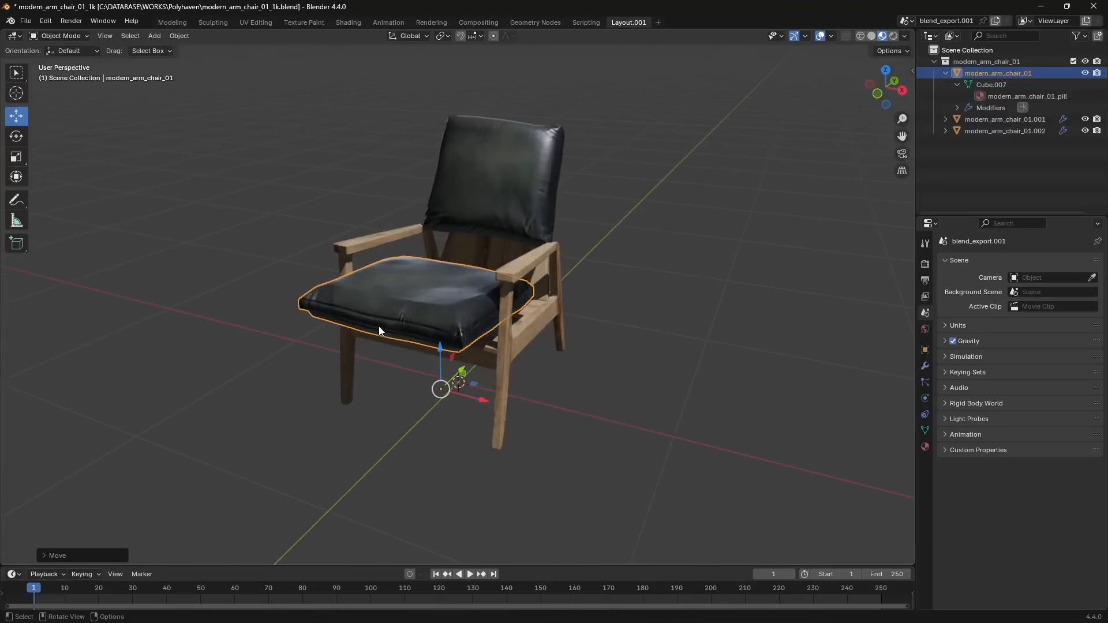
pyautogui.moveTo(617, 337); pyautogui.dragTo(590, 332, button='middle')
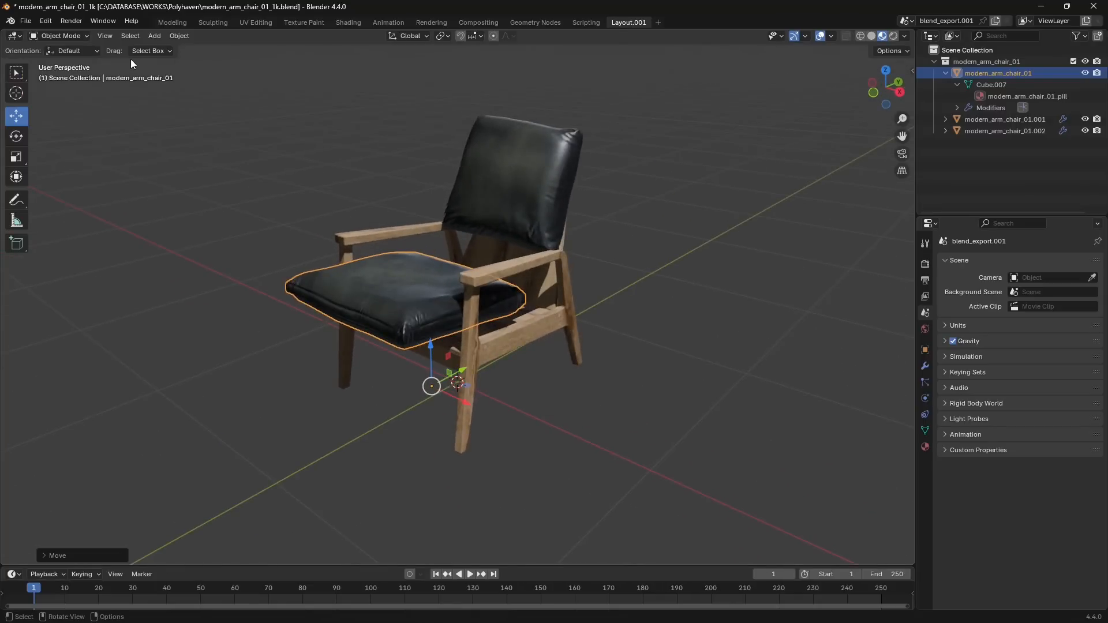
# Close modern_arm_chair_01_1k.blend without saving the changes and view the chair's page in the browser
pyautogui.click(1089, 8)
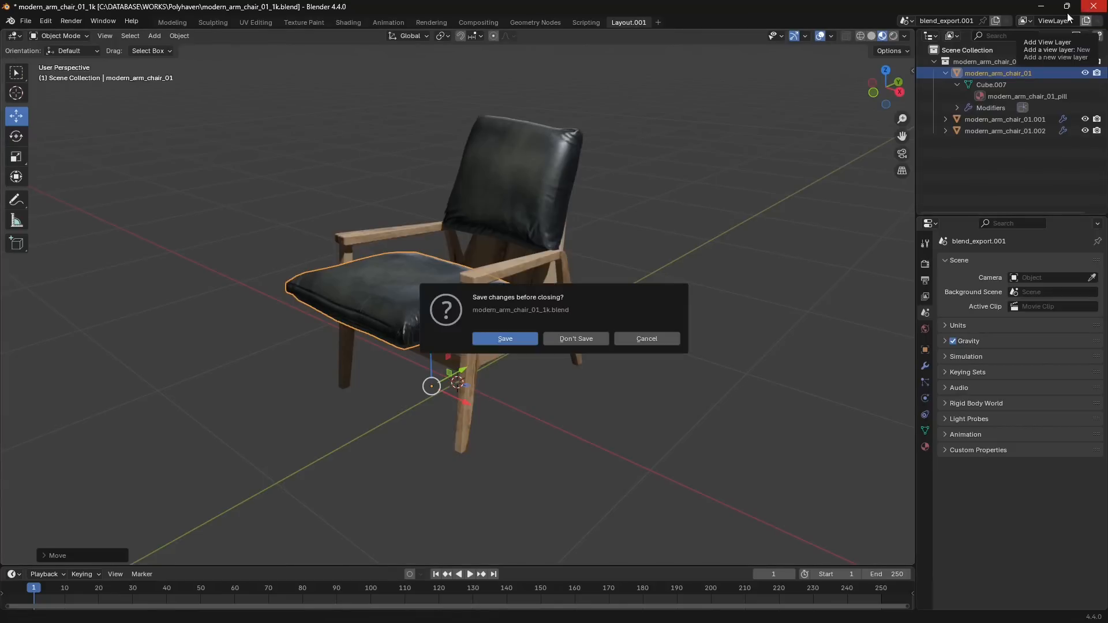
pyautogui.click(580, 339)
pyautogui.scroll(-2, 539, 331)
pyautogui.scroll(2, 539, 331)
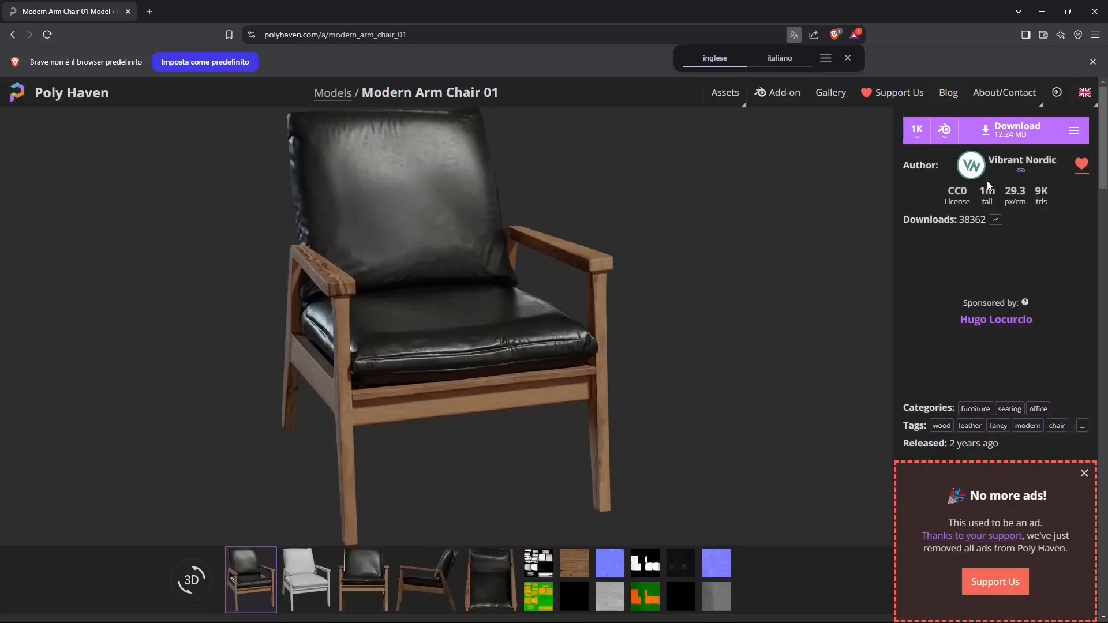
# Return to the web search results for "polyhaven" and open the Poly Haven website from there
pyautogui.click(13, 35)
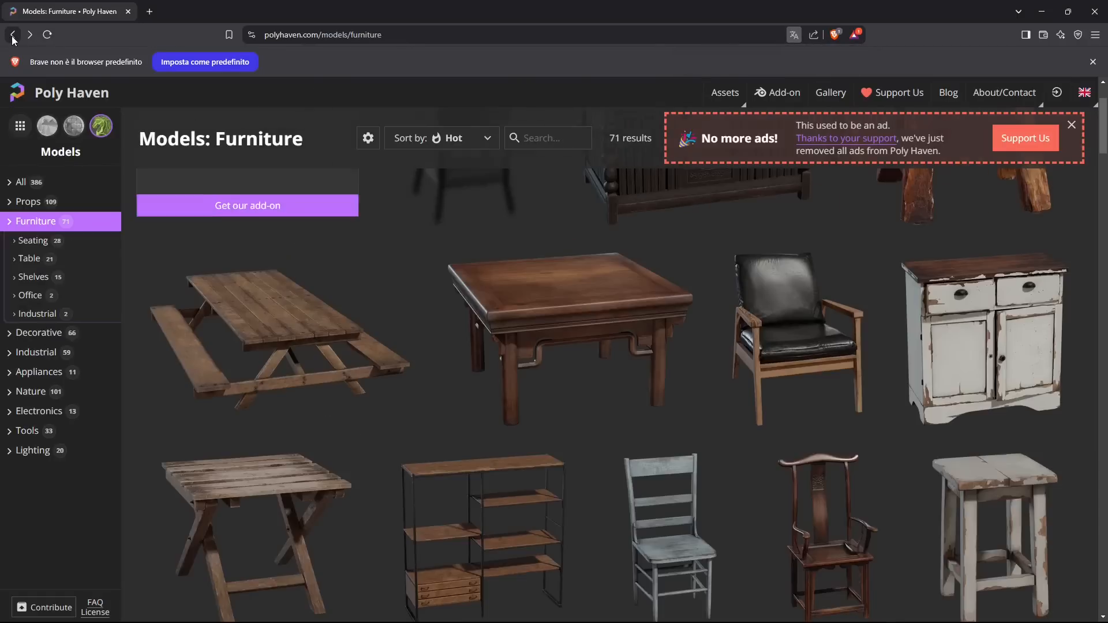
pyautogui.click(13, 36)
pyautogui.click(13, 36)
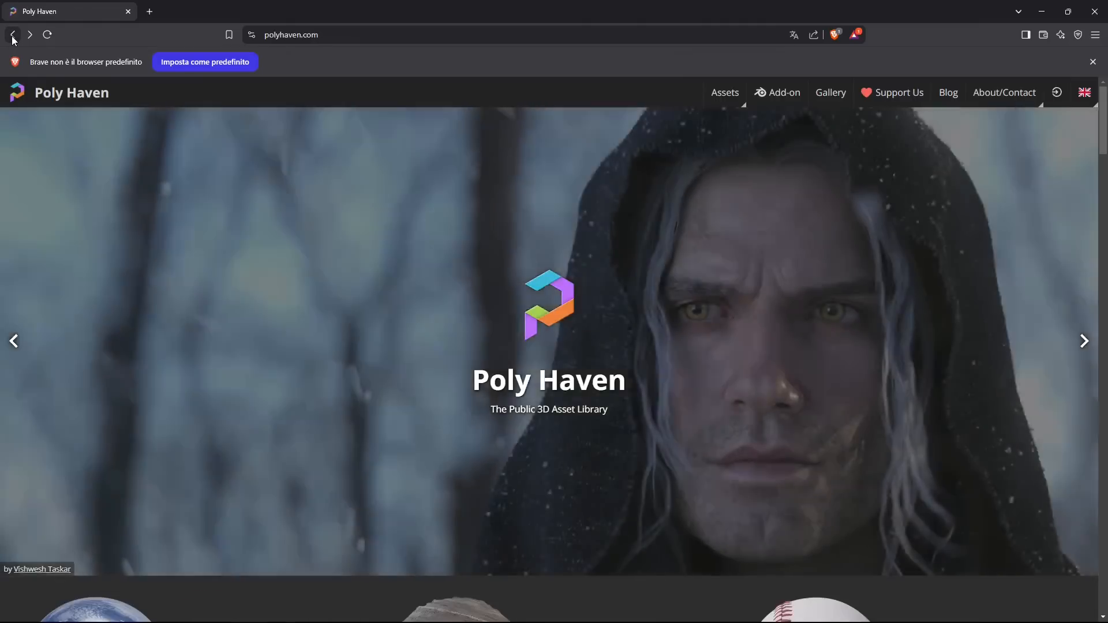
pyautogui.click(12, 36)
pyautogui.doubleClick(133, 118)
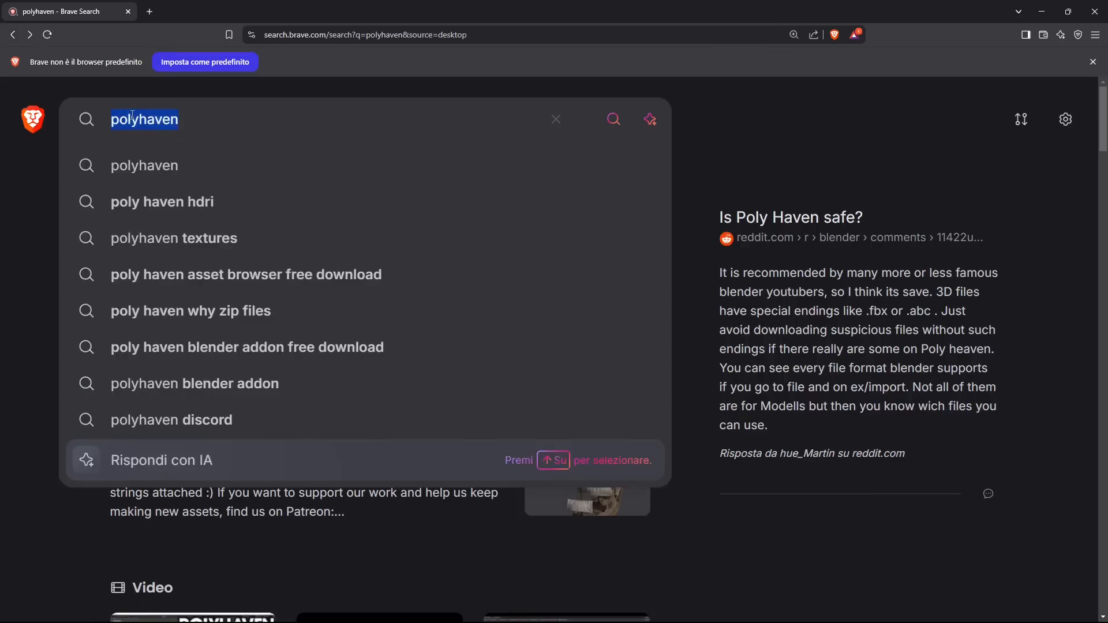
pyautogui.click(19, 191)
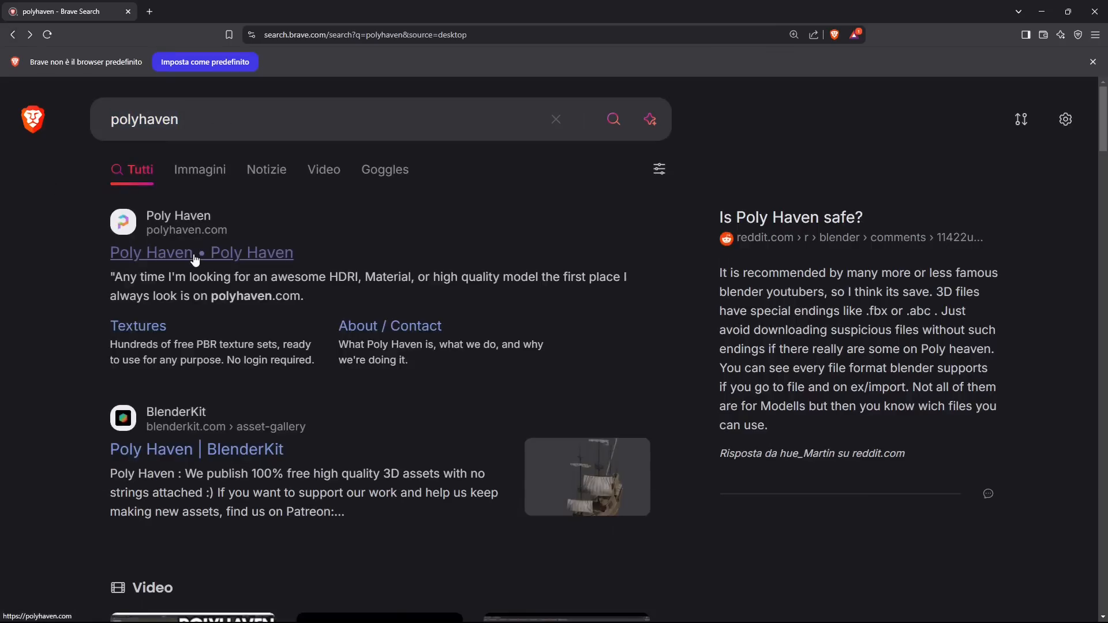
pyautogui.click(213, 255)
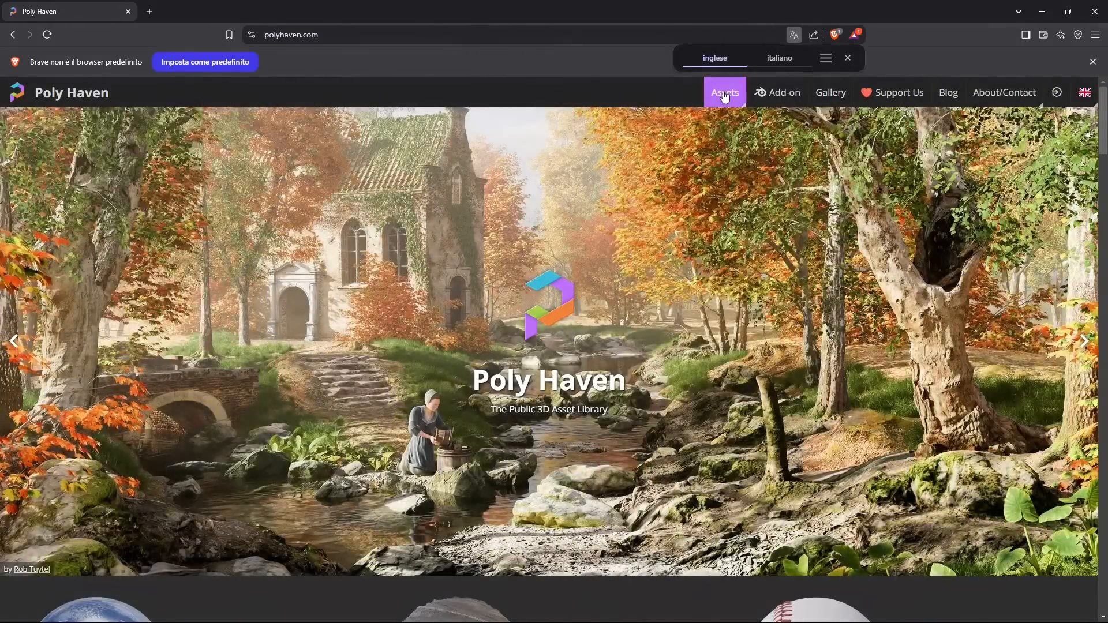
# Browse the Poly Haven models to the Furniture category and open the Modern Arm Chair 01 page
pyautogui.moveTo(724, 92)
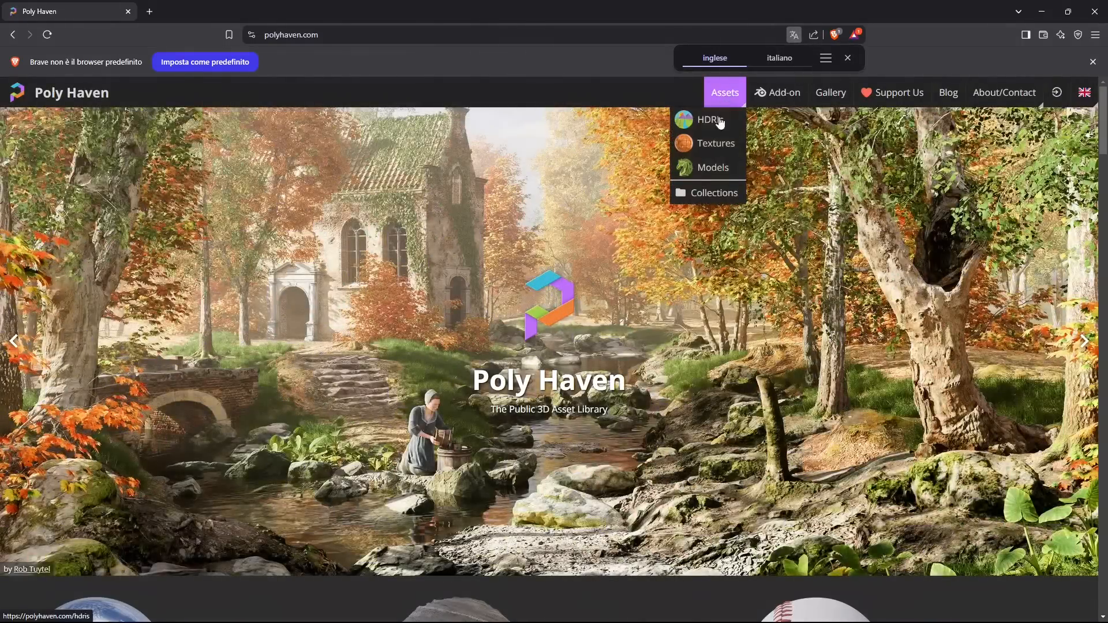
pyautogui.click(713, 170)
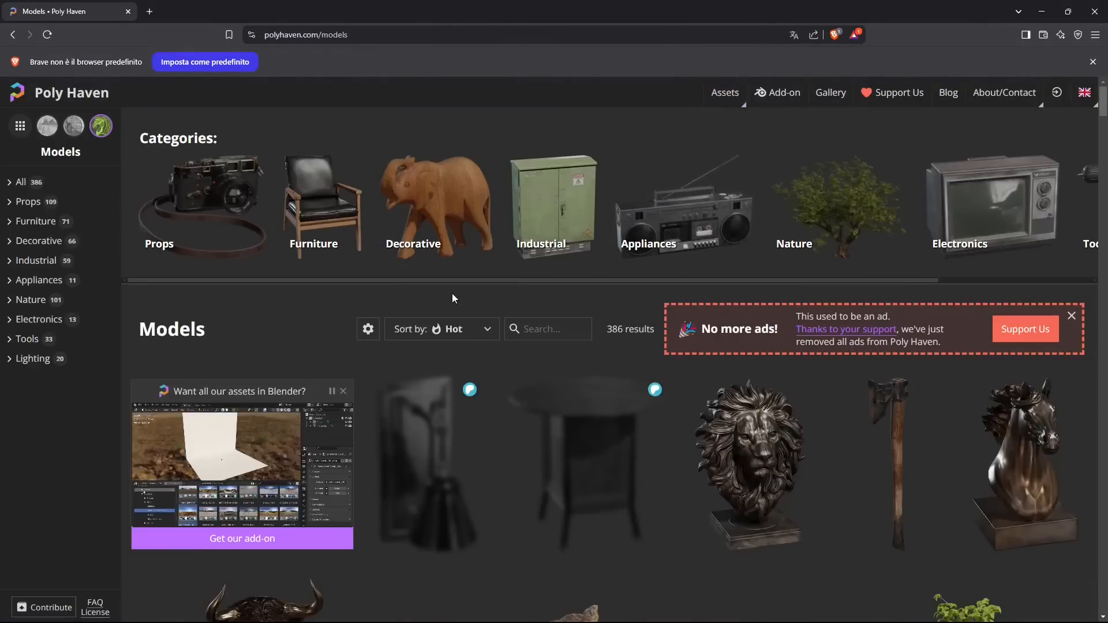
pyautogui.click(320, 210)
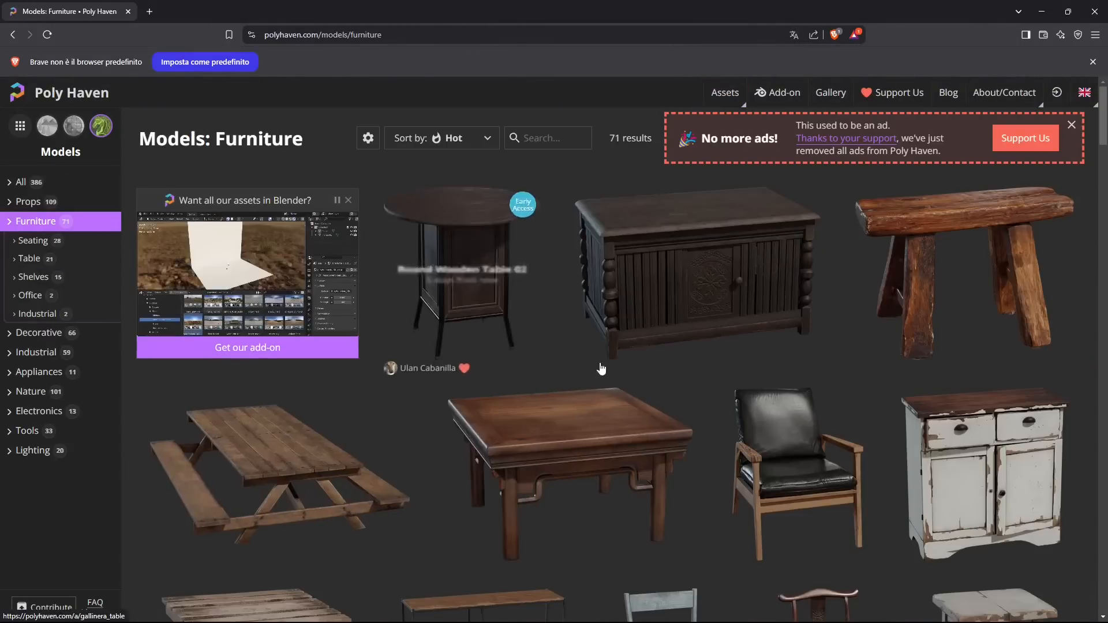
pyautogui.scroll(-2, 580, 367)
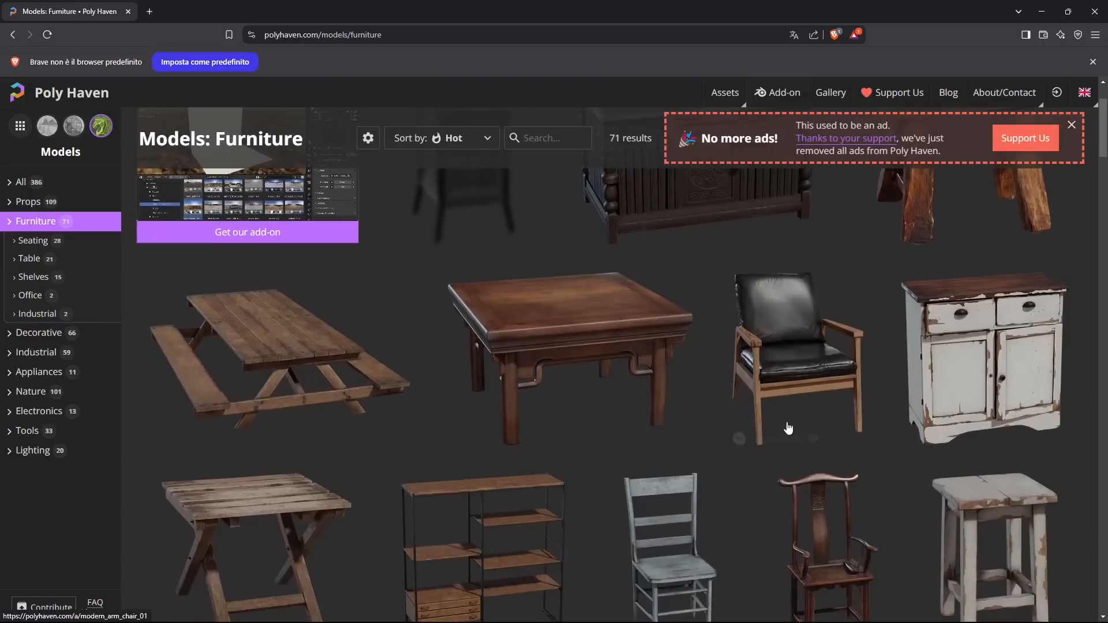
pyautogui.click(790, 332)
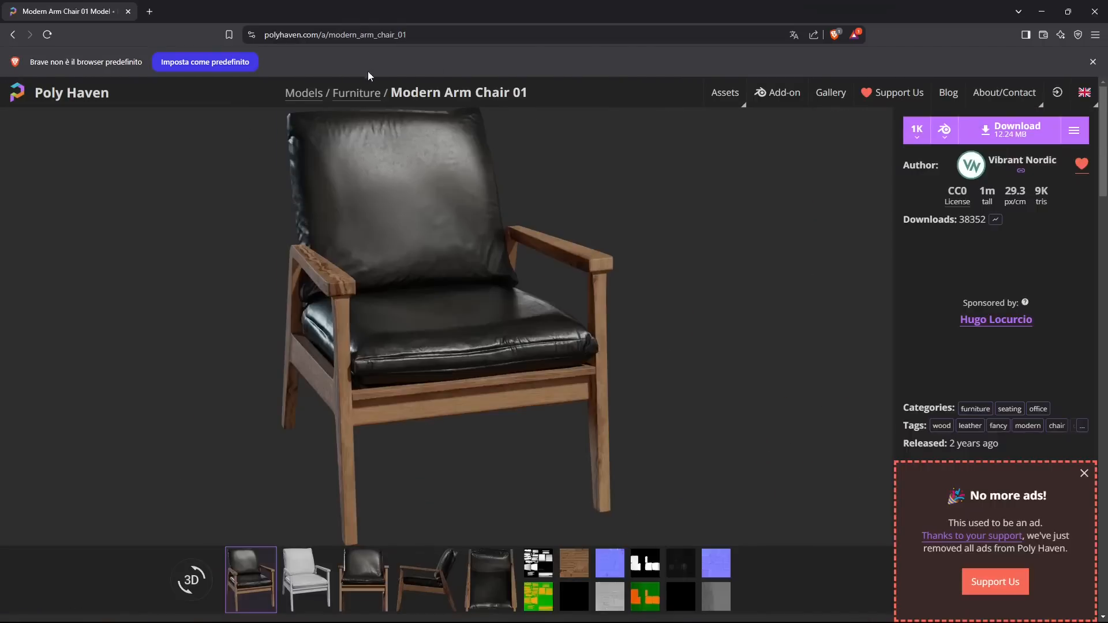
pyautogui.click(398, 35)
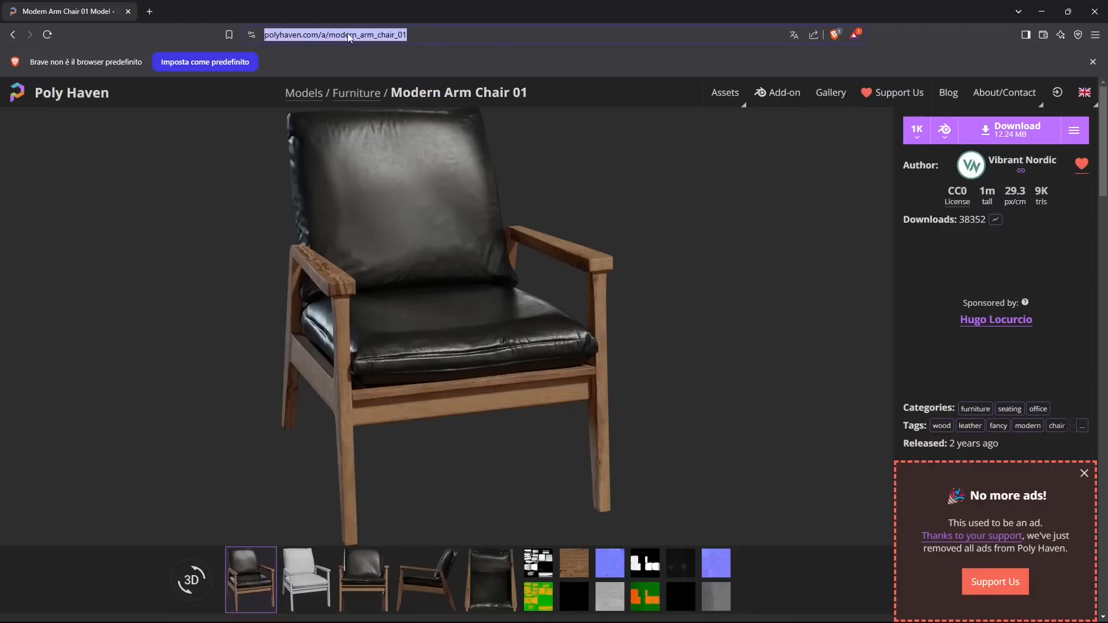
pyautogui.click(735, 226)
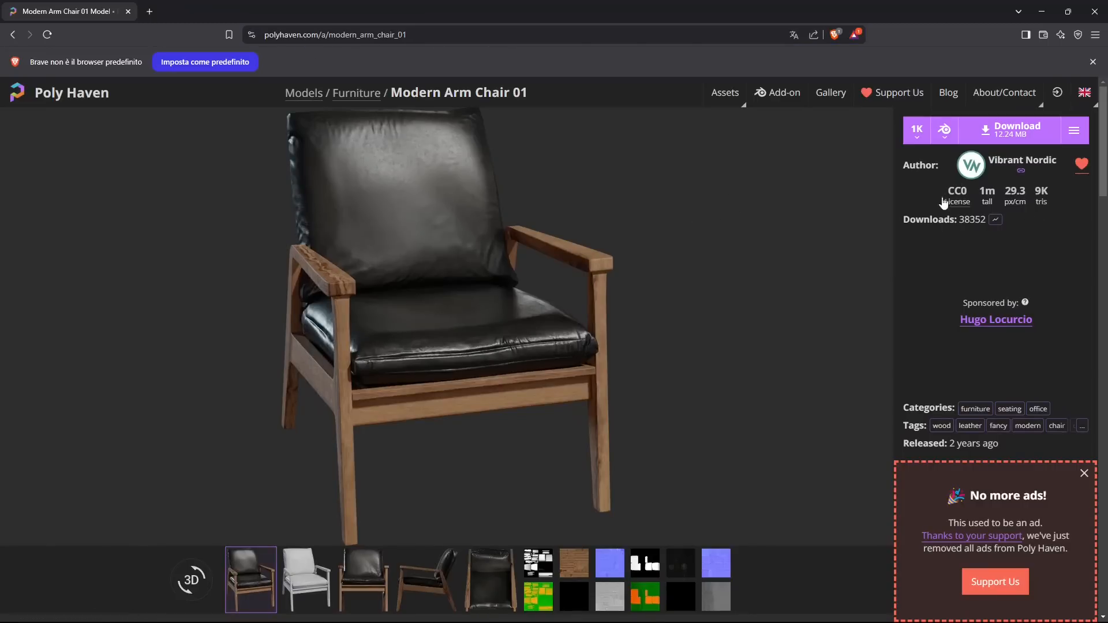
# Download the Modern Arm Chair 01 model at 1K resolution in Blender format
pyautogui.click(926, 138)
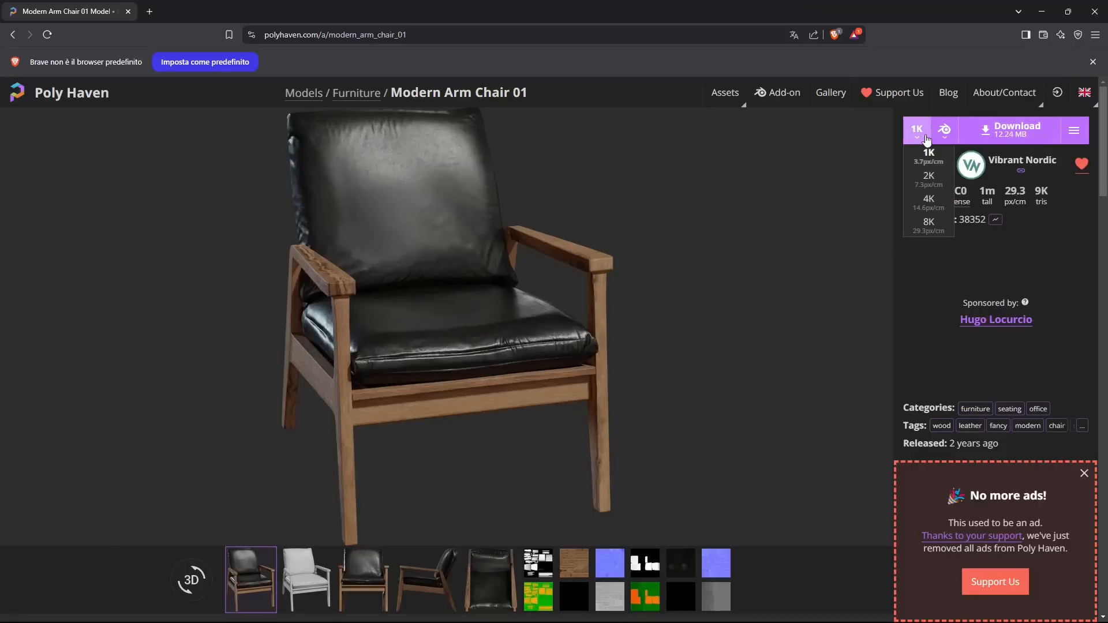
pyautogui.click(929, 157)
pyautogui.click(944, 132)
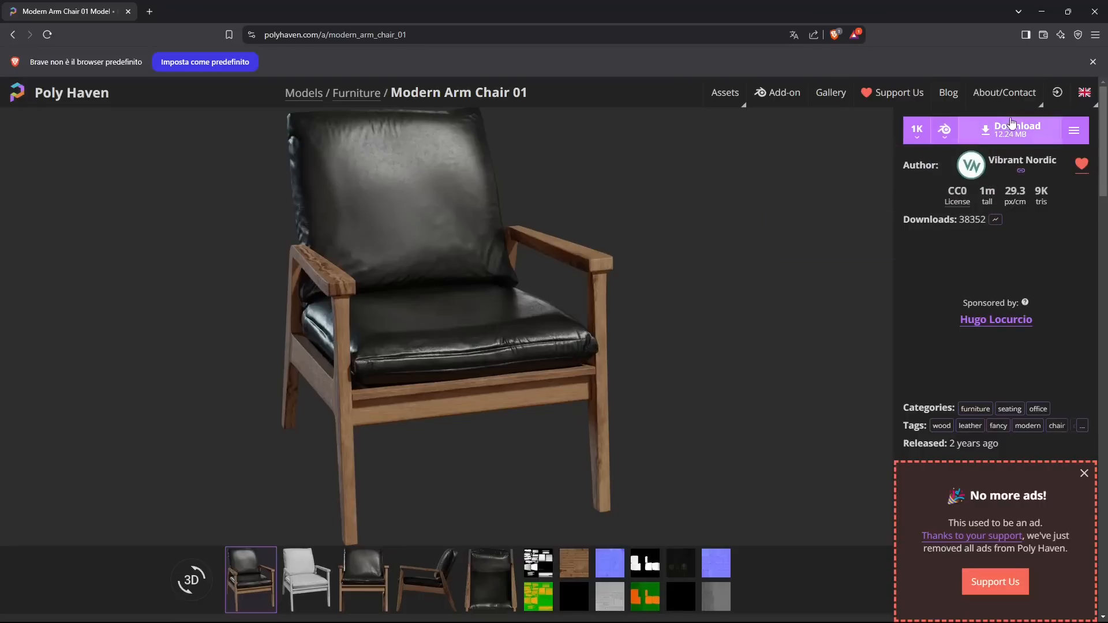
pyautogui.click(993, 134)
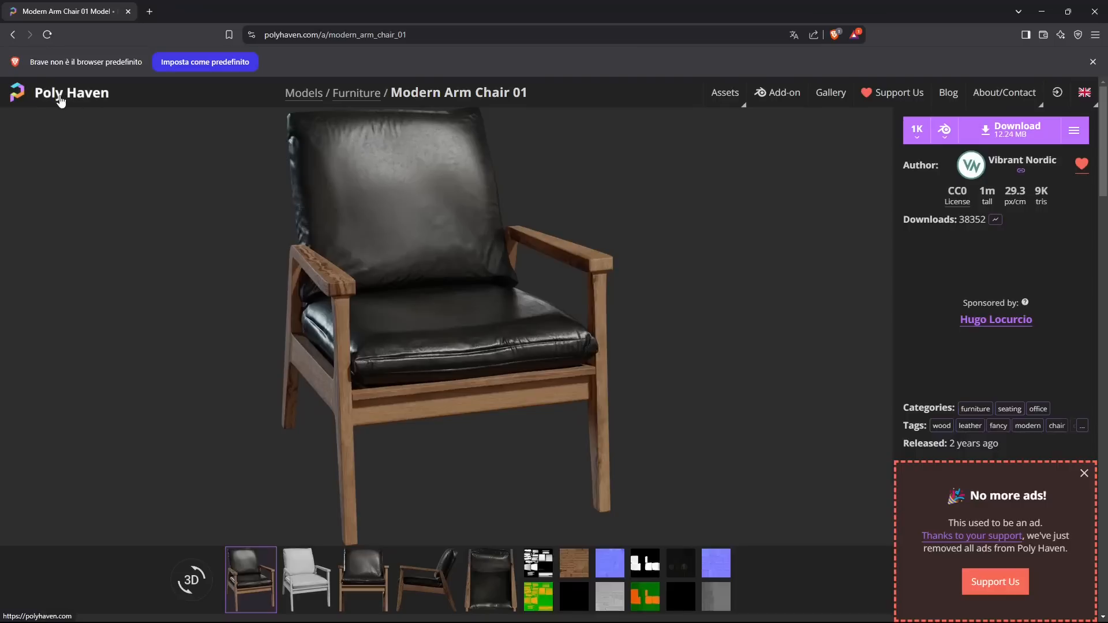
pyautogui.moveTo(724, 100)
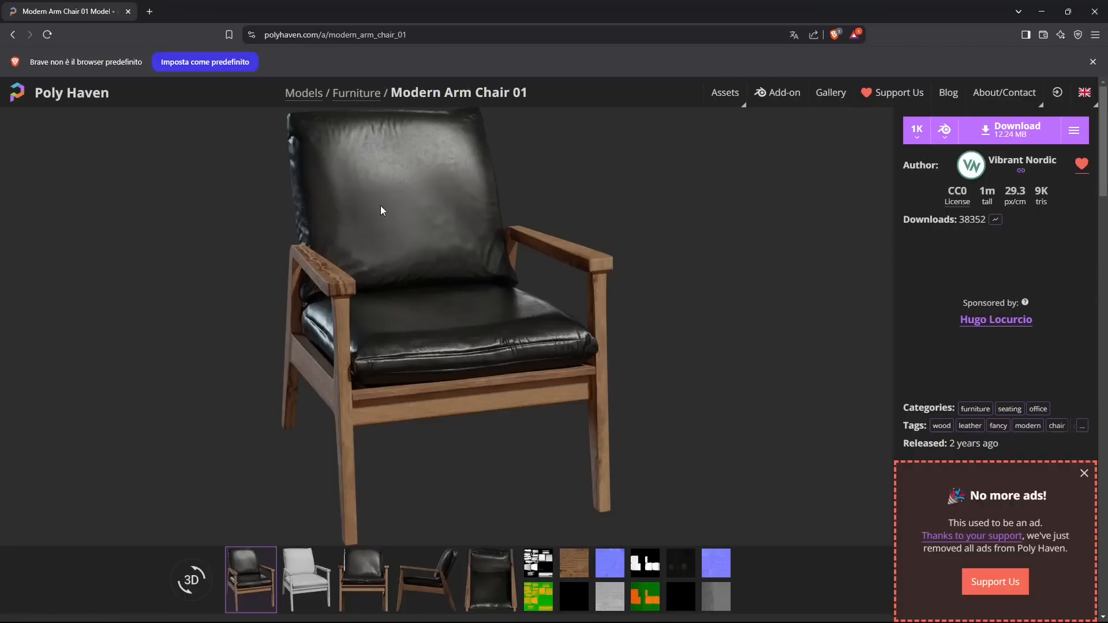
# Close the browser and open modern_arm_chair_01_1k from the Polyhaven folder in Blender
pyautogui.click(1093, 12)
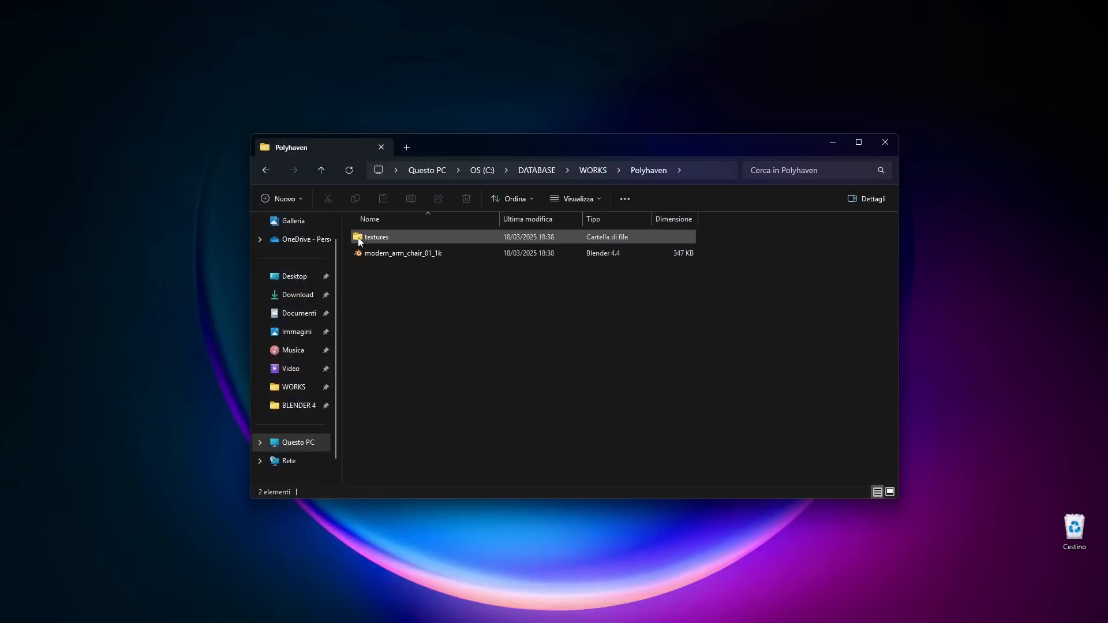
pyautogui.click(382, 257)
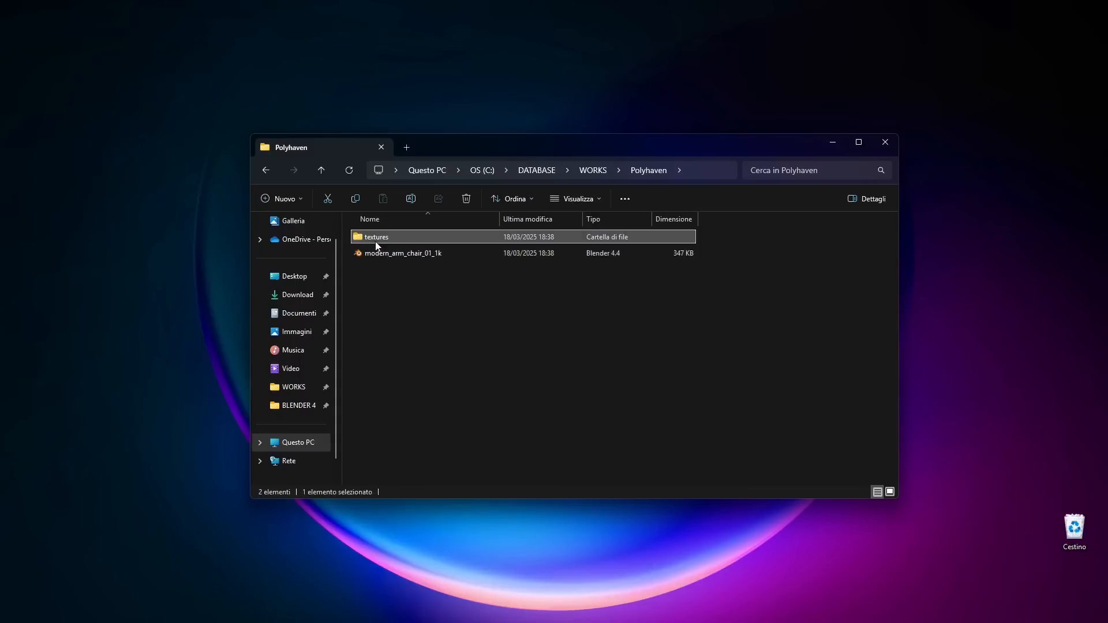
pyautogui.doubleClick(372, 258)
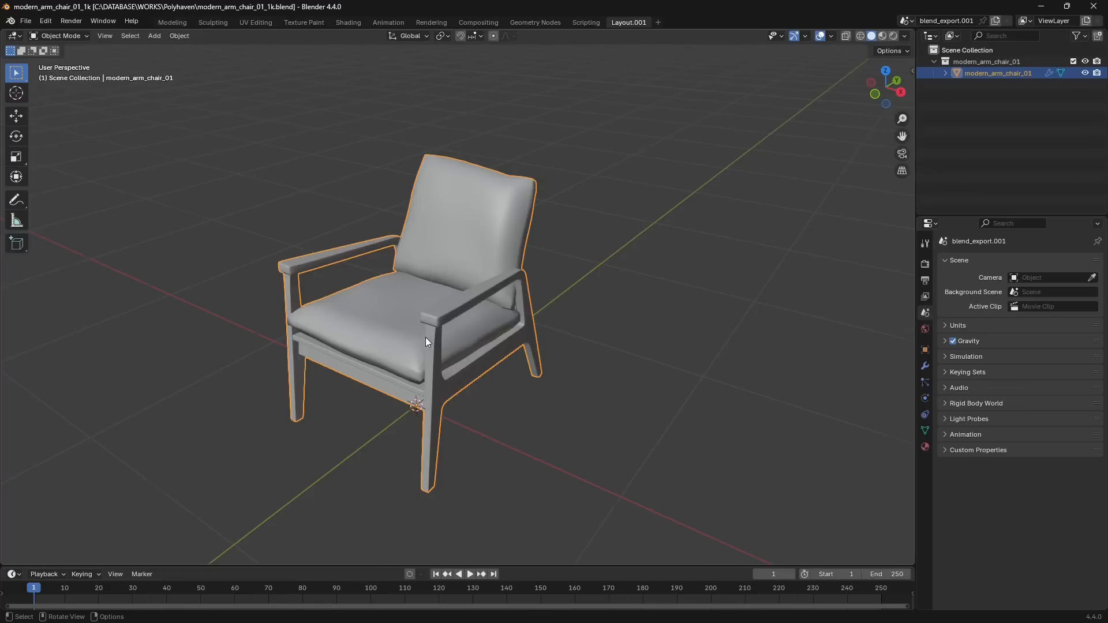
# Switch the viewport to Material Preview shading and inspect the textured chair from several sides, keeping it selected
pyautogui.moveTo(475, 271); pyautogui.dragTo(398, 299, button='middle')
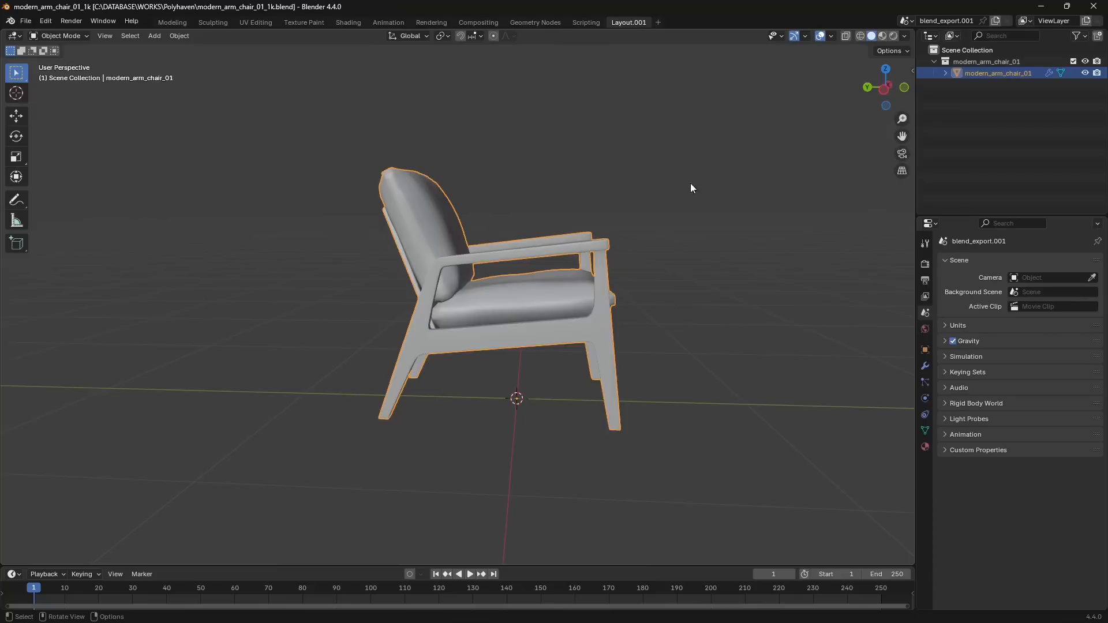
pyautogui.click(881, 37)
pyautogui.moveTo(663, 331)
pyautogui.mouseDown(button='middle')
pyautogui.moveTo(567, 359)
pyautogui.moveTo(452, 358)
pyautogui.moveTo(468, 347)
pyautogui.moveTo(681, 356)
pyautogui.moveTo(469, 308)
pyautogui.moveTo(427, 368)
pyautogui.moveTo(417, 337)
pyautogui.moveTo(345, 352)
pyautogui.moveTo(663, 359)
pyautogui.moveTo(509, 379)
pyautogui.moveTo(566, 378)
pyautogui.moveTo(437, 381)
pyautogui.moveTo(511, 357)
pyautogui.moveTo(254, 354)
pyautogui.mouseUp(button='middle')
pyautogui.click(376, 205)
pyautogui.click(414, 330)
pyautogui.moveTo(272, 297); pyautogui.dragTo(530, 200, button='middle')
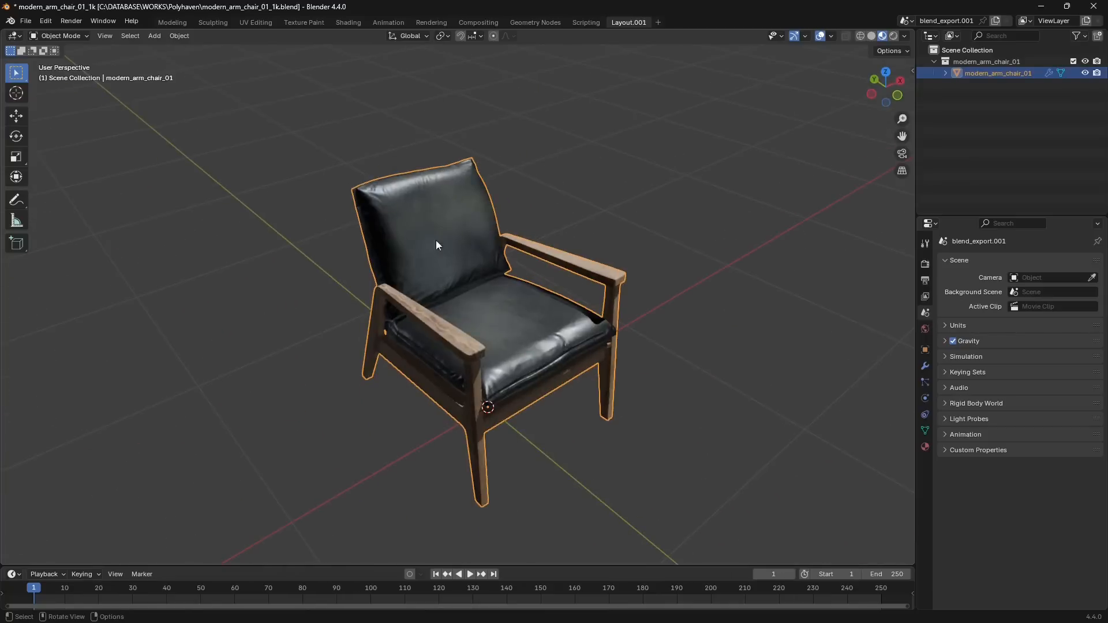
pyautogui.moveTo(350, 408); pyautogui.dragTo(462, 293, button='middle')
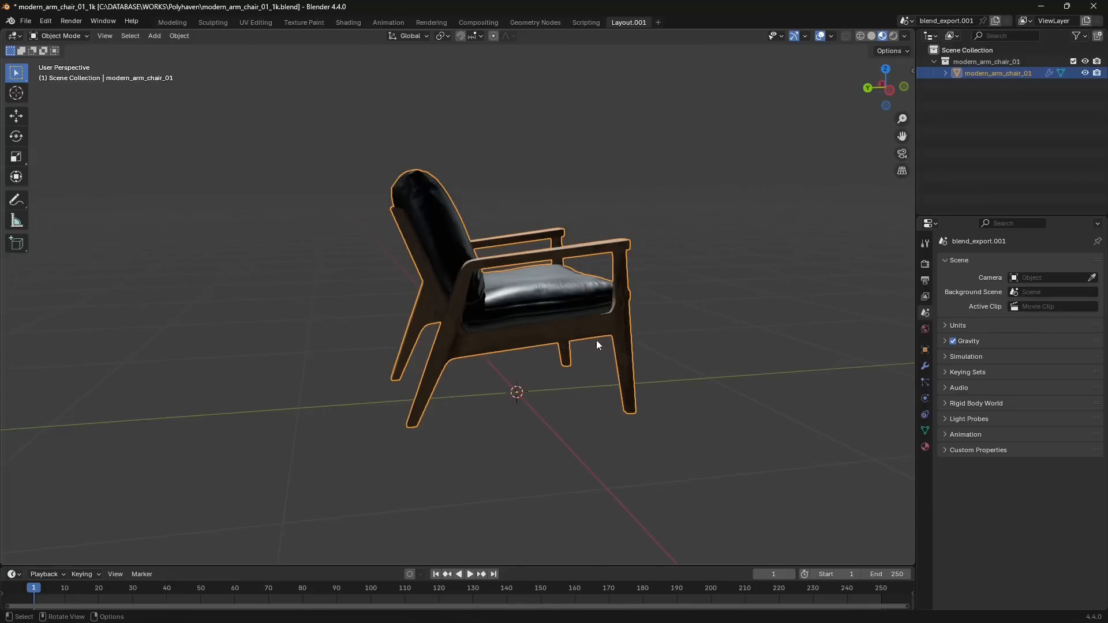
pyautogui.moveTo(341, 287)
pyautogui.mouseDown(button='middle')
pyautogui.moveTo(554, 357)
pyautogui.moveTo(433, 342)
pyautogui.mouseUp(button='middle')
# Display the chair in wireframe shading and examine its mesh structure from different sides
pyautogui.click(860, 36)
pyautogui.moveTo(360, 246)
pyautogui.mouseDown(button='middle')
pyautogui.moveTo(442, 358)
pyautogui.moveTo(376, 300)
pyautogui.moveTo(400, 330)
pyautogui.moveTo(473, 366)
pyautogui.moveTo(694, 366)
pyautogui.moveTo(443, 99)
pyautogui.mouseUp(button='middle')
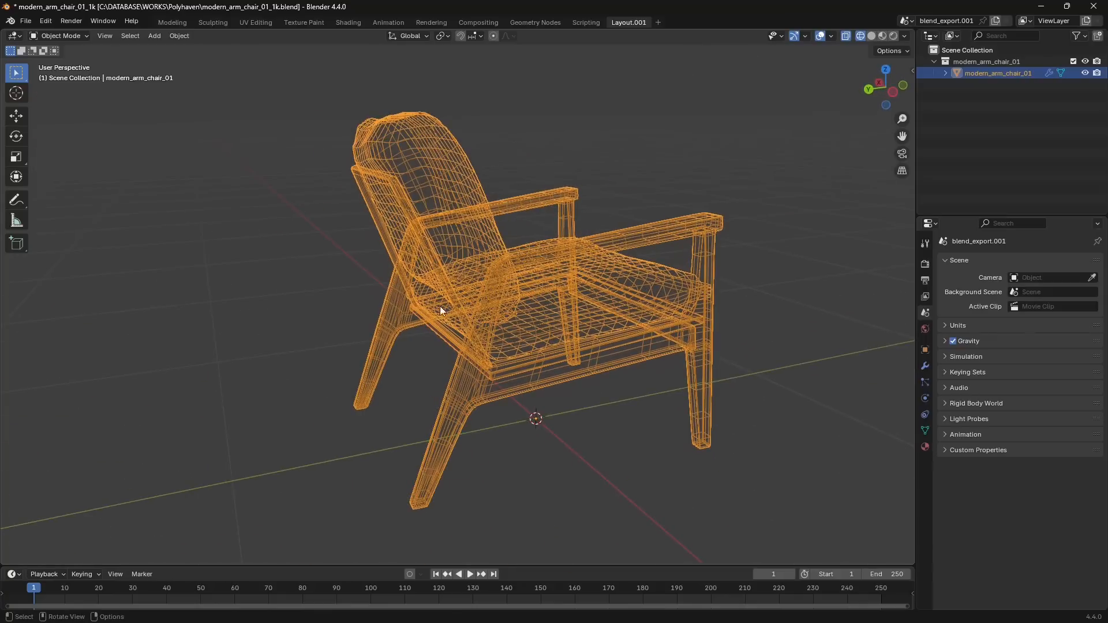
pyautogui.moveTo(268, 306); pyautogui.dragTo(549, 314, button='middle')
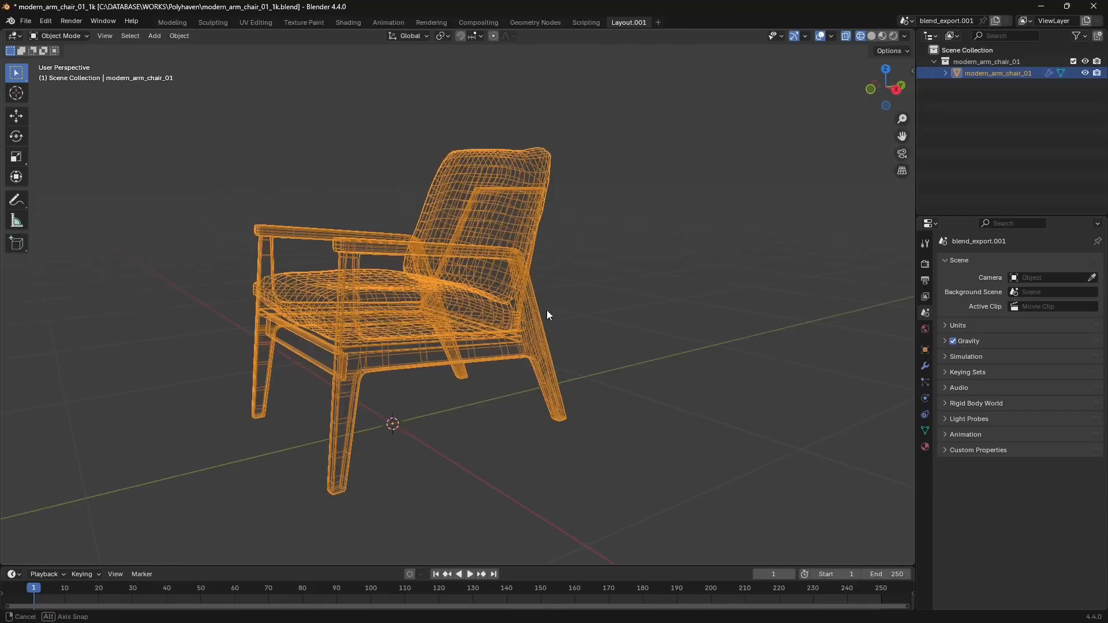
# Return the viewport shading from wireframe to Material Preview
pyautogui.click(871, 37)
pyautogui.click(882, 37)
pyautogui.moveTo(382, 281)
pyautogui.mouseDown(button='middle')
pyautogui.moveTo(452, 291)
pyautogui.moveTo(434, 278)
pyautogui.mouseUp(button='middle')
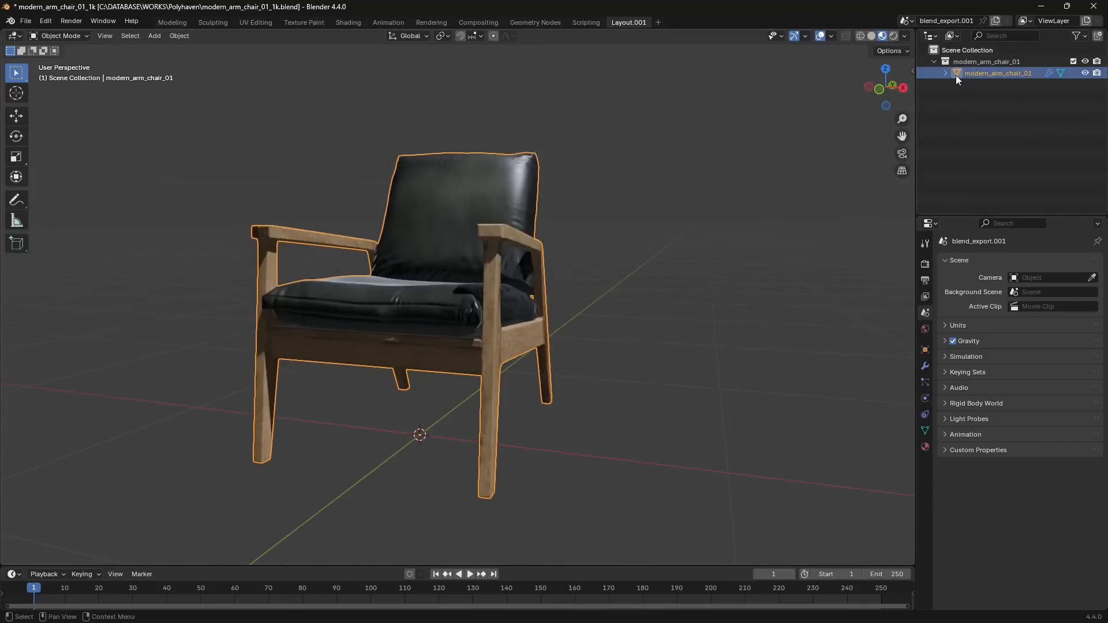
pyautogui.moveTo(567, 234); pyautogui.dragTo(636, 234, button='middle')
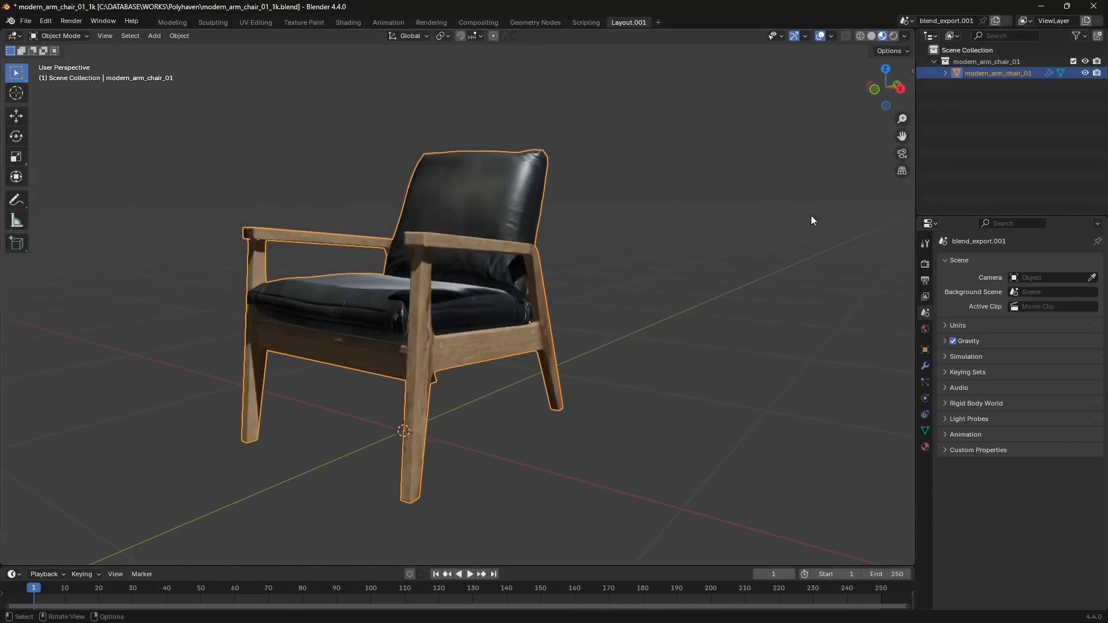
# Expand modern_arm_chair_01 in the Outliner down to its mesh data and modifiers, and check its leg and pill materials
pyautogui.click(946, 73)
pyautogui.click(958, 85)
pyautogui.click(958, 119)
pyautogui.click(983, 87)
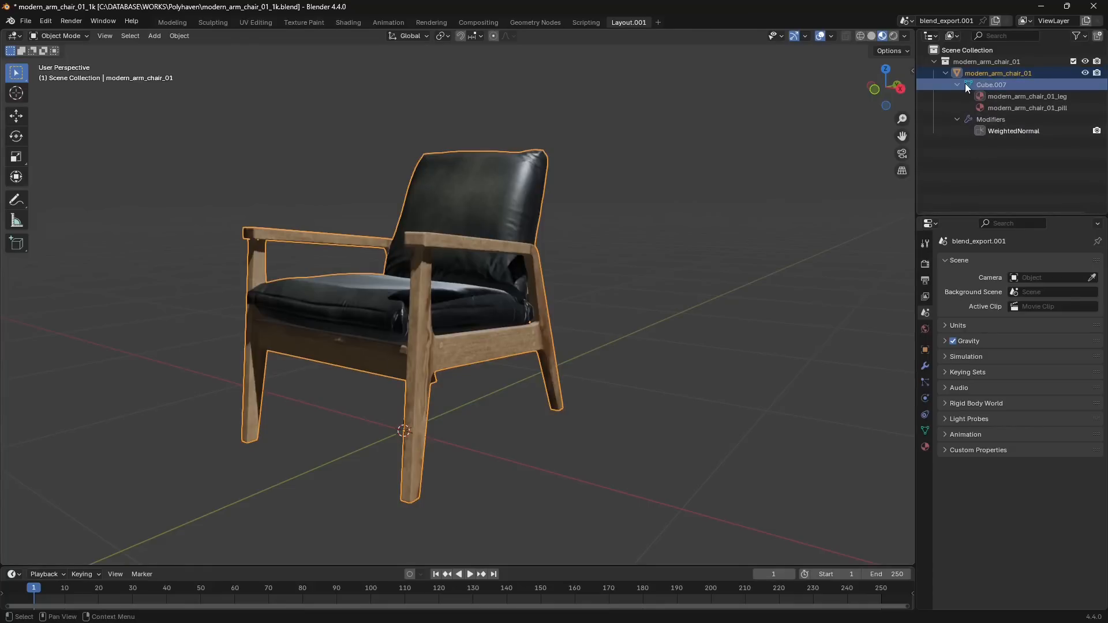
pyautogui.click(996, 98)
pyautogui.click(995, 106)
pyautogui.click(997, 99)
# Select the whole chair object in the viewport and enter Edit Mode on it
pyautogui.click(670, 168)
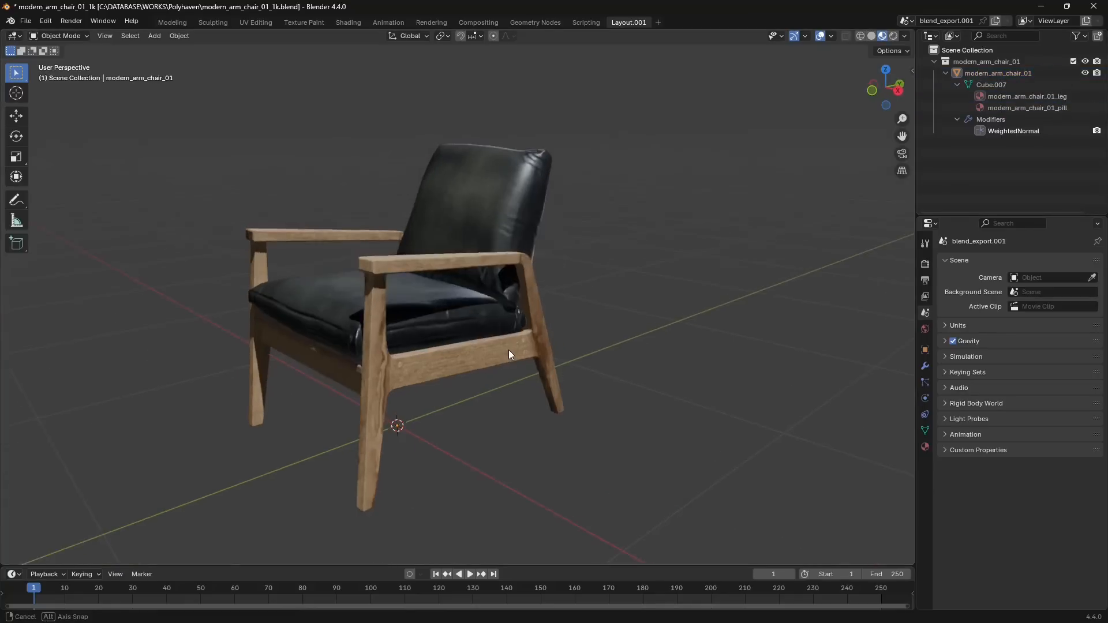
pyautogui.moveTo(445, 304); pyautogui.dragTo(500, 303, button='middle')
pyautogui.click(499, 303)
pyautogui.moveTo(434, 287); pyautogui.dragTo(432, 234, button='middle')
pyautogui.moveTo(517, 252); pyautogui.dragTo(157, 151, button='middle')
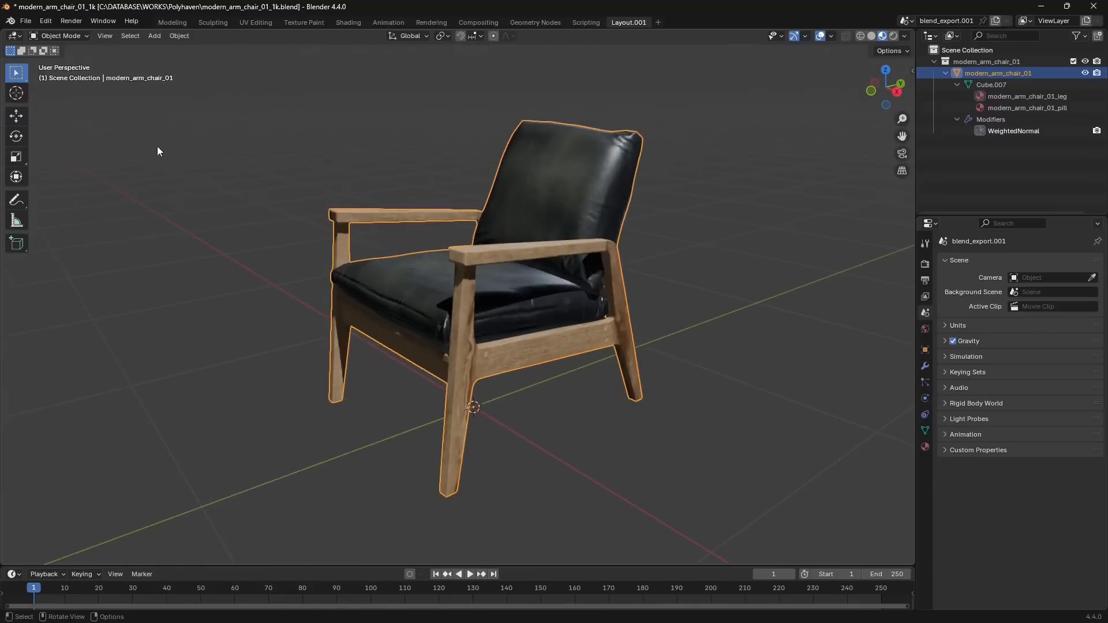
pyautogui.click(59, 37)
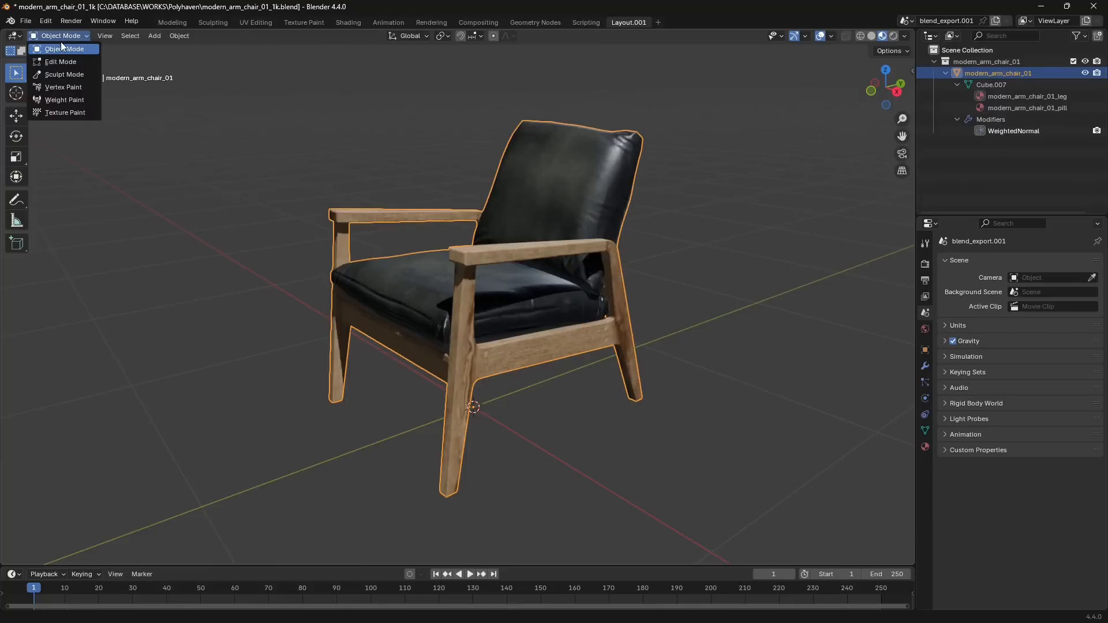
pyautogui.click(55, 61)
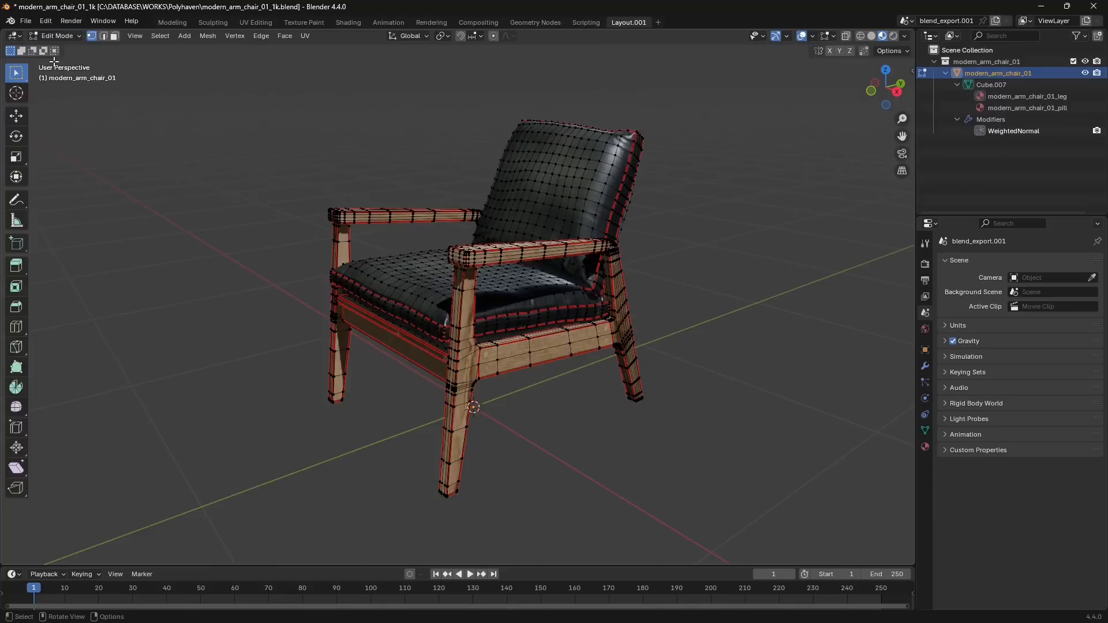
# Switch to face selection and select a small patch of adjoining faces on the front of the backrest cushion
pyautogui.moveTo(450, 244); pyautogui.dragTo(542, 344, button='middle')
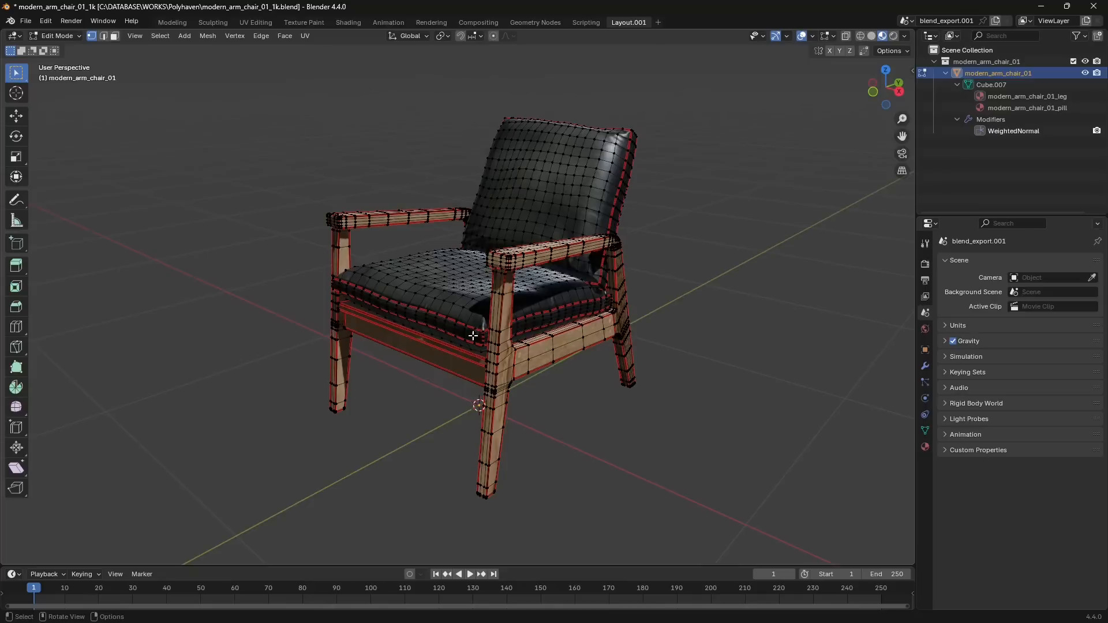
pyautogui.click(113, 37)
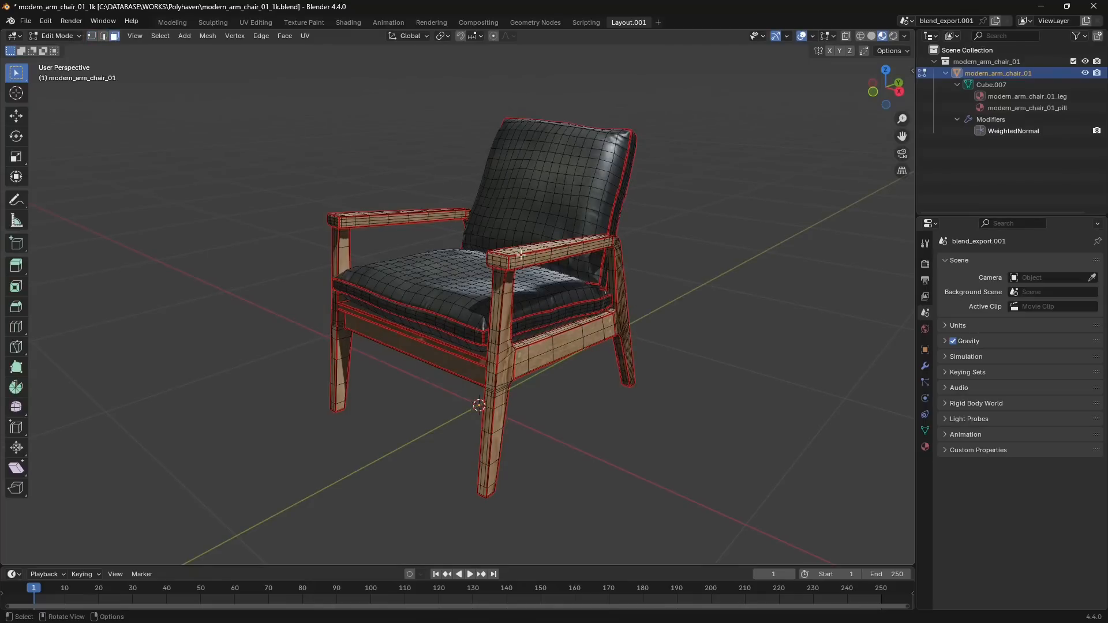
pyautogui.moveTo(380, 307); pyautogui.dragTo(527, 209, button='middle')
pyautogui.scroll(2, 528, 208)
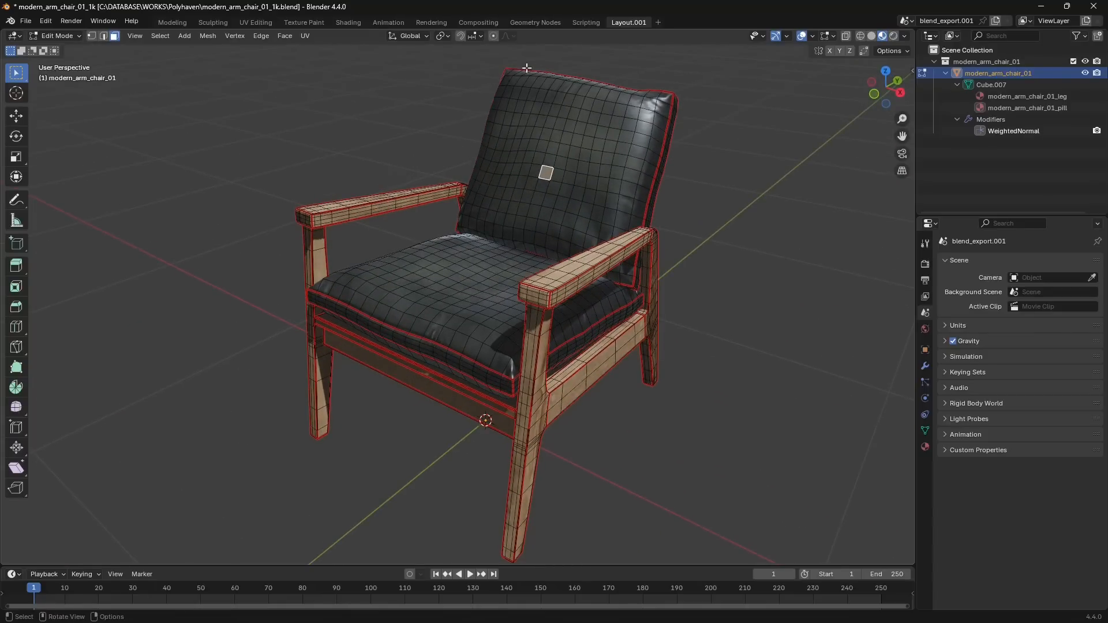
pyautogui.keyDown('shift'); pyautogui.click(533, 170); pyautogui.keyUp('shift')
pyautogui.keyDown('shift'); pyautogui.click(530, 159); pyautogui.keyUp('shift')
pyautogui.keyDown('shift'); pyautogui.click(550, 164); pyautogui.keyUp('shift')
pyautogui.keyDown('shift'); pyautogui.click(540, 157); pyautogui.keyUp('shift')
pyautogui.keyDown('shift'); pyautogui.click(524, 171); pyautogui.keyUp('shift')
pyautogui.keyDown('shift'); pyautogui.click(513, 206); pyautogui.keyUp('shift')
pyautogui.keyDown('shift'); pyautogui.click(522, 182); pyautogui.keyUp('shift')
pyautogui.keyDown('shift'); pyautogui.click(542, 186); pyautogui.keyUp('shift')
pyautogui.keyDown('shift'); pyautogui.click(532, 184); pyautogui.keyUp('shift')
pyautogui.keyDown('shift'); pyautogui.click(517, 194); pyautogui.keyUp('shift')
pyautogui.keyDown('shift'); pyautogui.click(537, 198); pyautogui.keyUp('shift')
pyautogui.keyDown('shift'); pyautogui.click(537, 198); pyautogui.keyUp('shift')
pyautogui.moveTo(513, 221); pyautogui.dragTo(416, 255, button='middle')
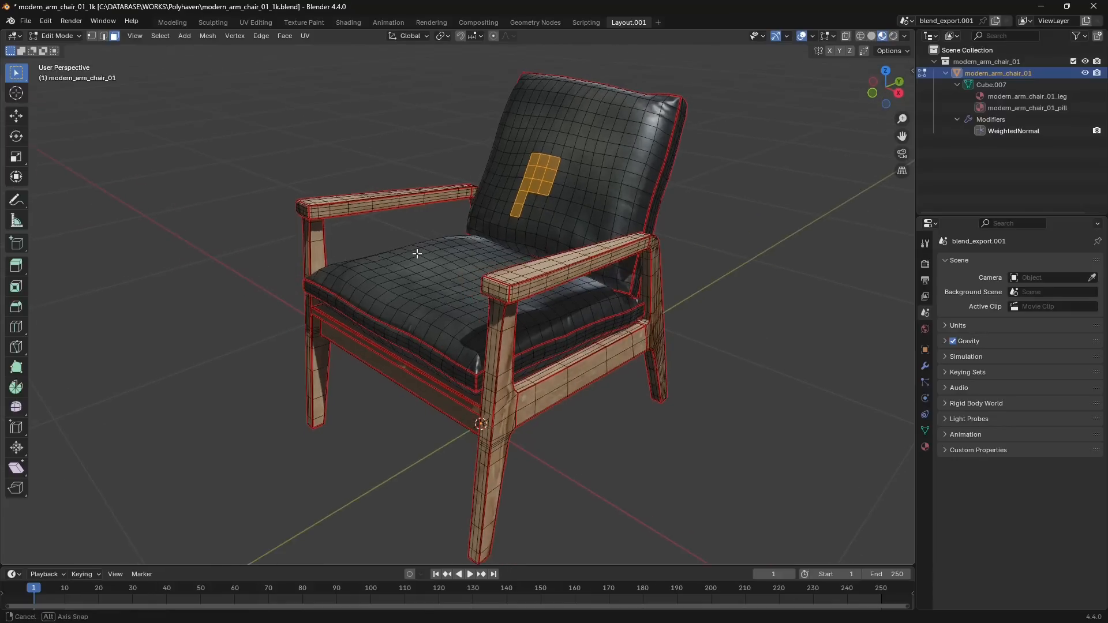
# Turn on the Screencast Keys display with mouse size 79 and font size 53, and close its settings
pyautogui.click(912, 71)
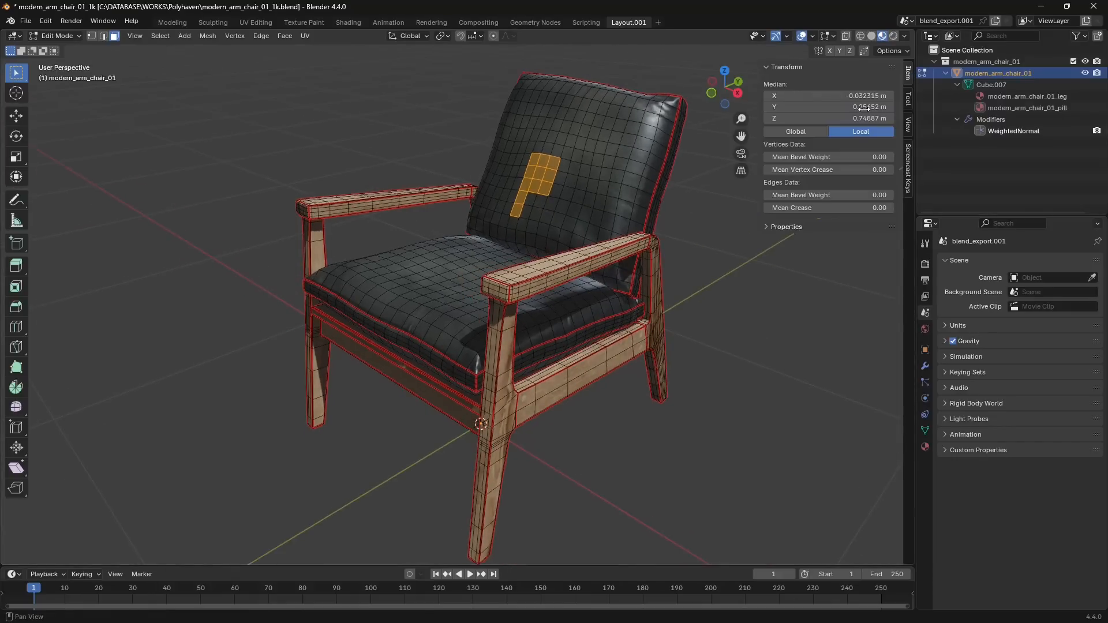
pyautogui.click(908, 173)
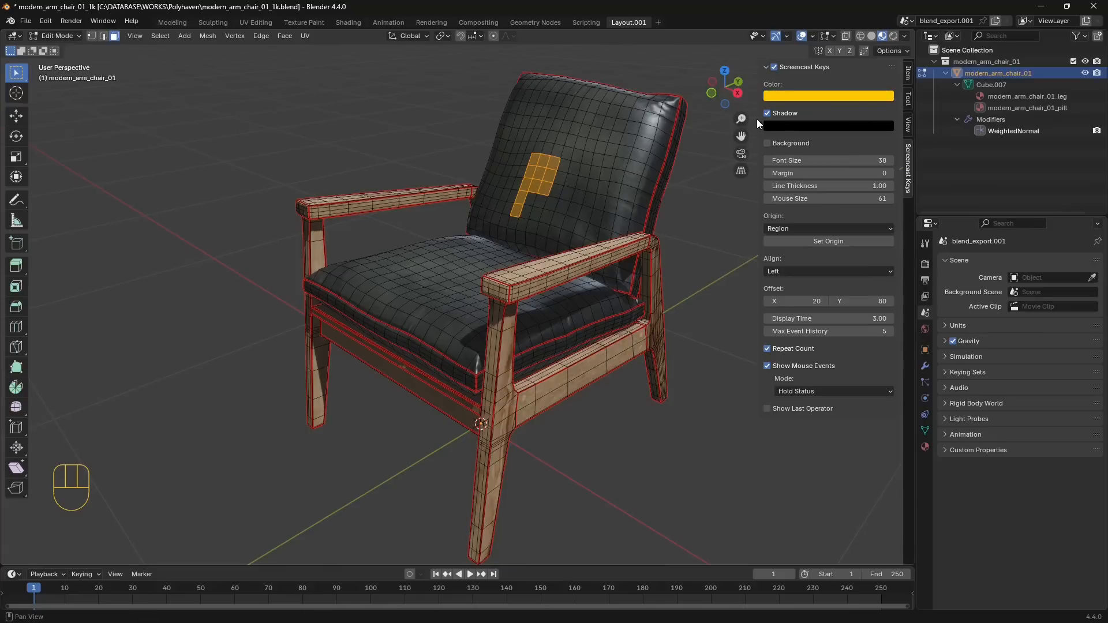
pyautogui.moveTo(825, 199); pyautogui.dragTo(860, 199)
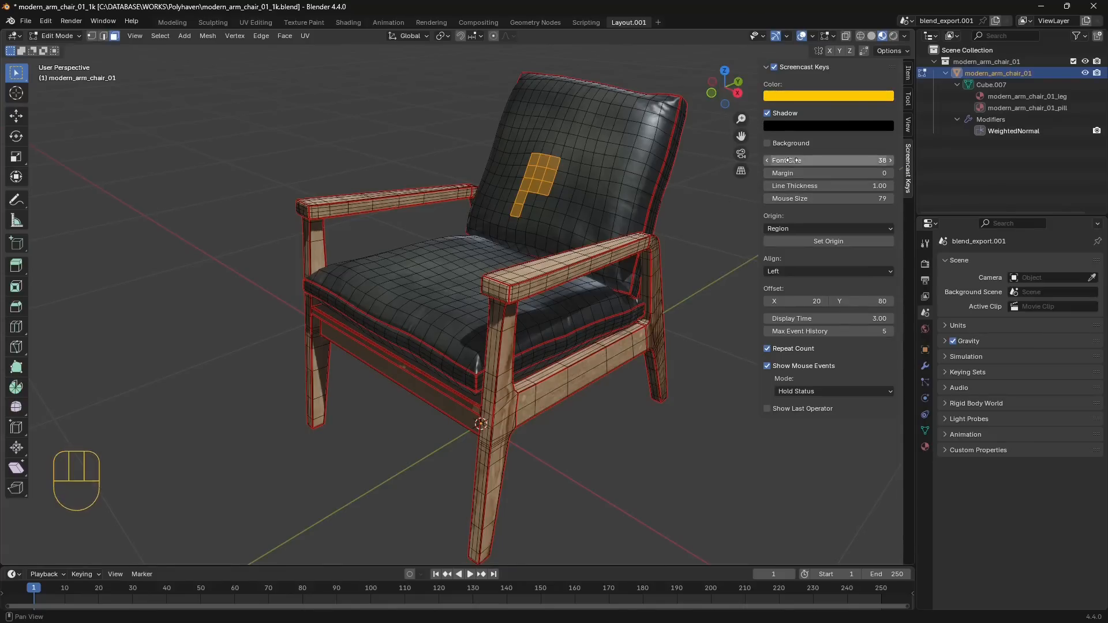
pyautogui.moveTo(358, 353); pyautogui.dragTo(361, 359, button='middle')
pyautogui.moveTo(813, 160); pyautogui.dragTo(843, 160)
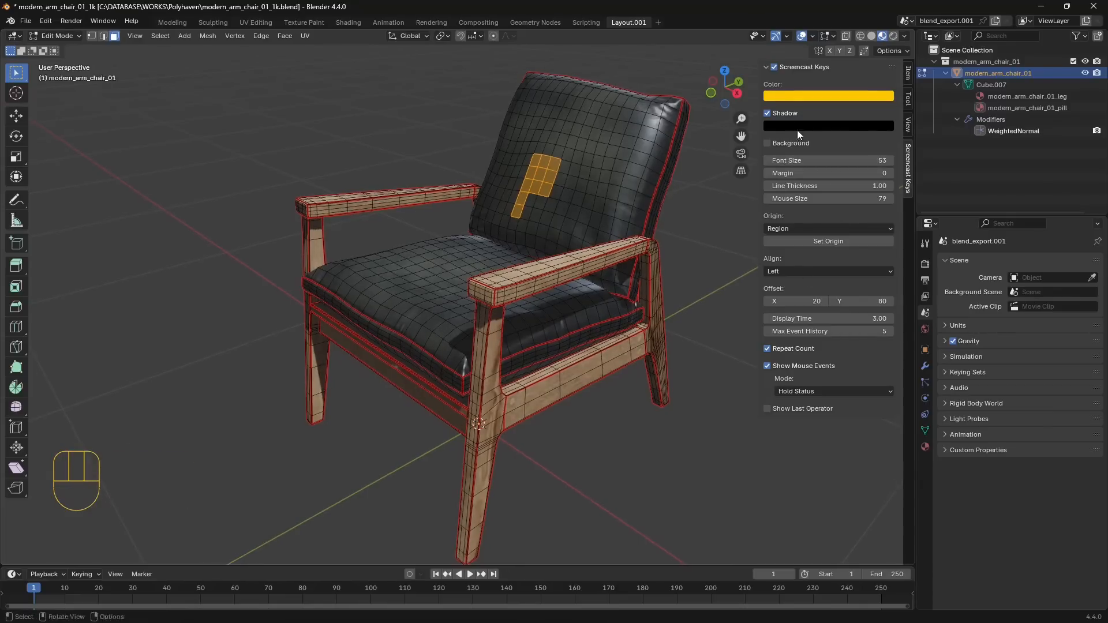
pyautogui.moveTo(759, 116); pyautogui.dragTo(889, 116)
# Extend the selection to all faces that share the cushion material using Select Similar by Material
pyautogui.moveTo(386, 284); pyautogui.dragTo(502, 143, button='middle')
pyautogui.moveTo(574, 161); pyautogui.dragTo(522, 351, button='middle')
pyautogui.scroll(-2, 512, 304)
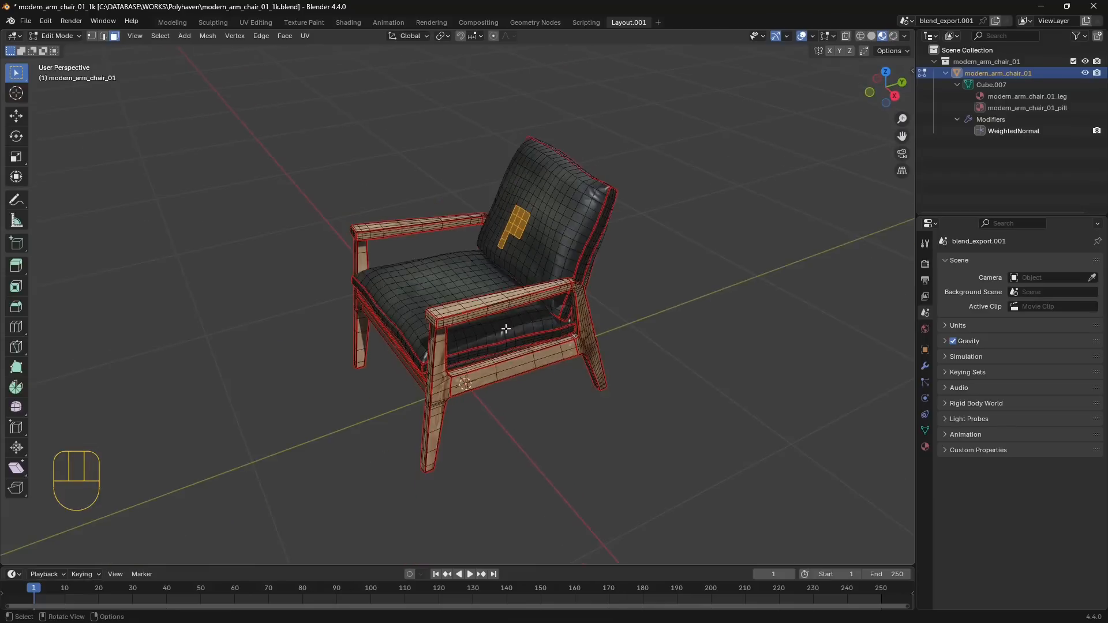
pyautogui.moveTo(512, 305); pyautogui.dragTo(513, 226, button='middle')
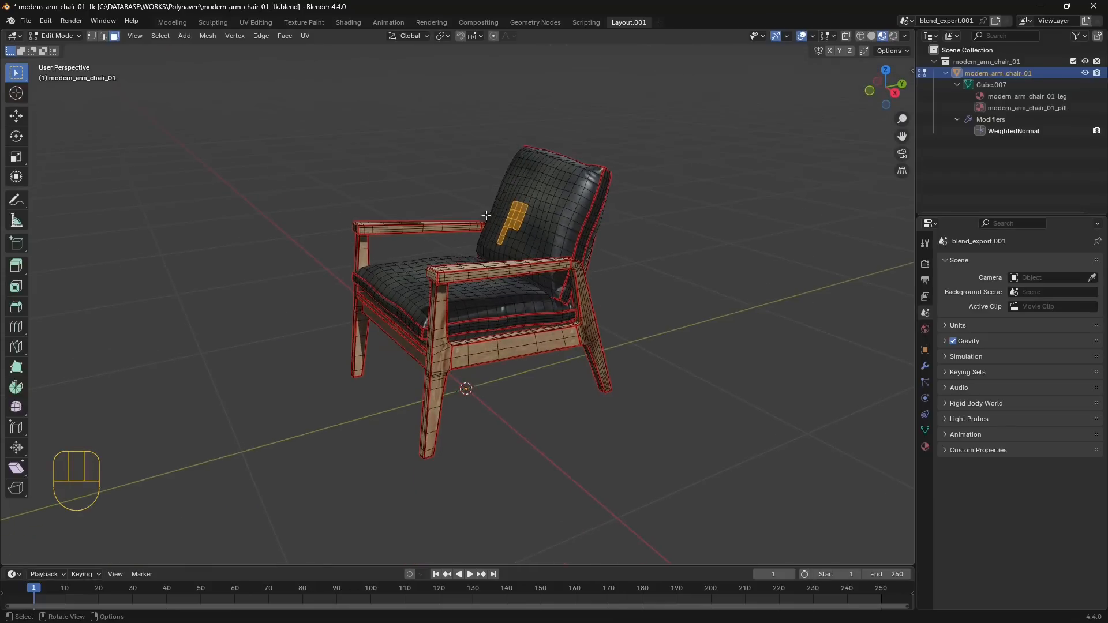
pyautogui.click(161, 37)
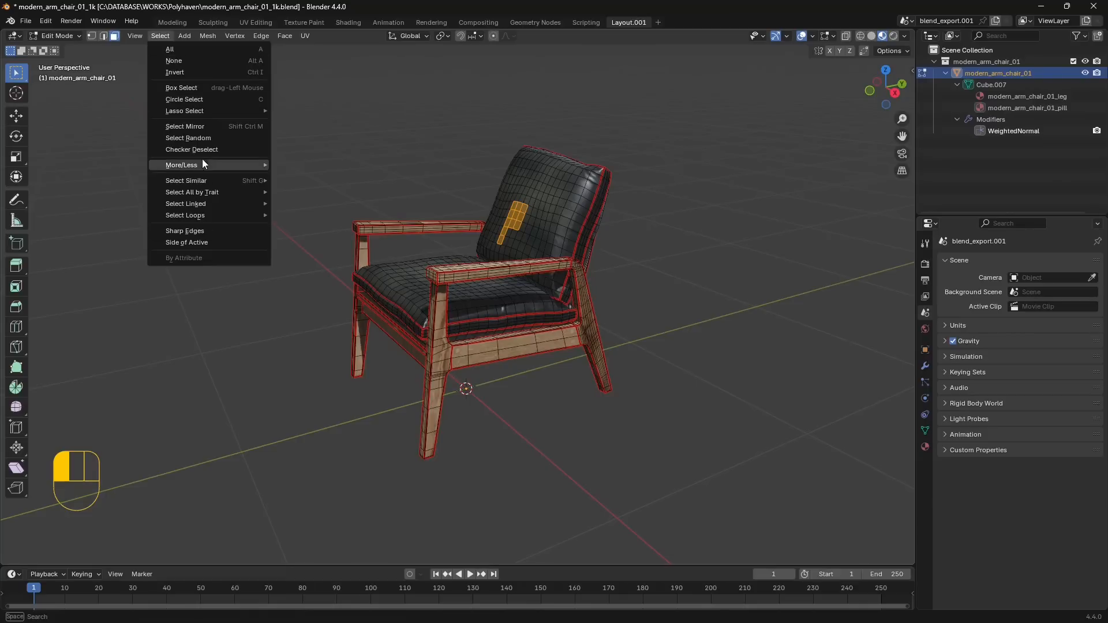
pyautogui.moveTo(209, 195)
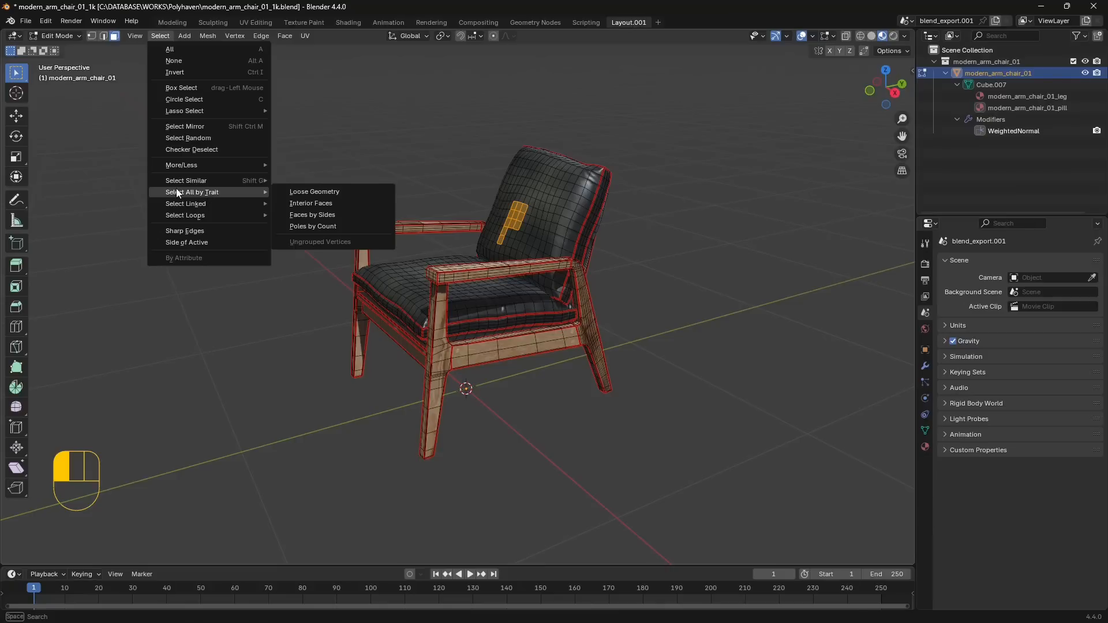
pyautogui.moveTo(184, 181)
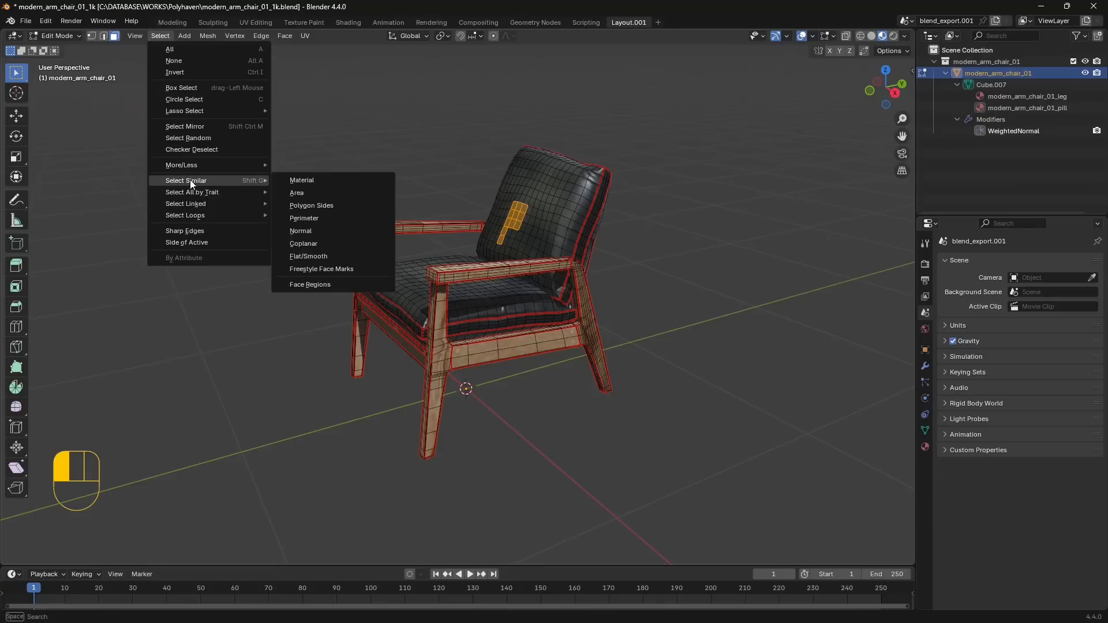
pyautogui.click(295, 182)
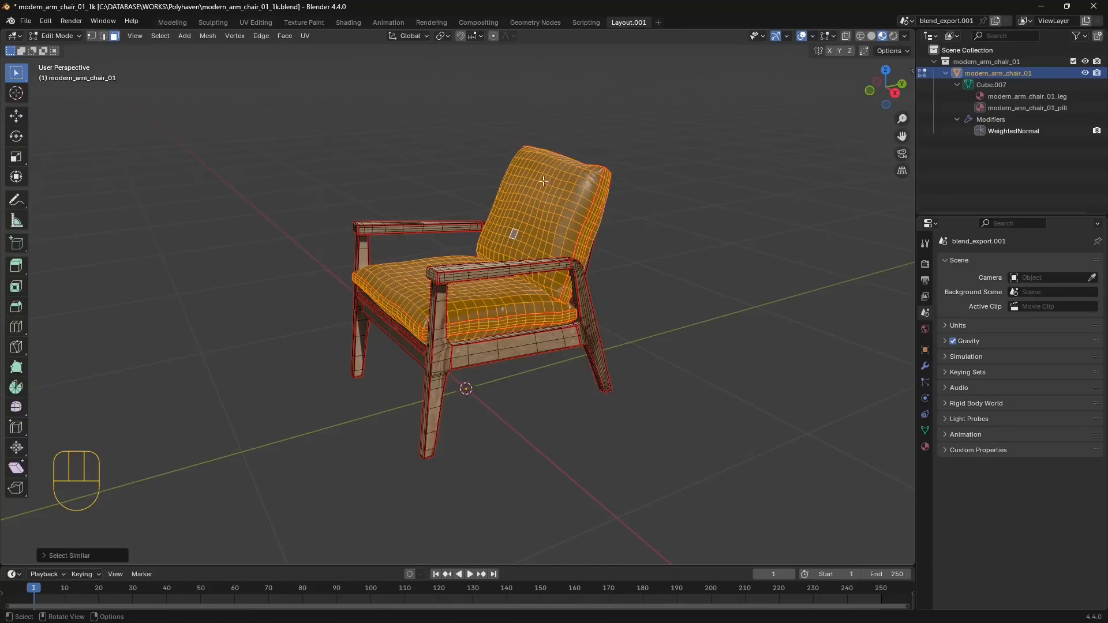
pyautogui.moveTo(515, 344); pyautogui.dragTo(562, 364, button='middle')
pyautogui.moveTo(448, 230); pyautogui.dragTo(430, 261, button='middle')
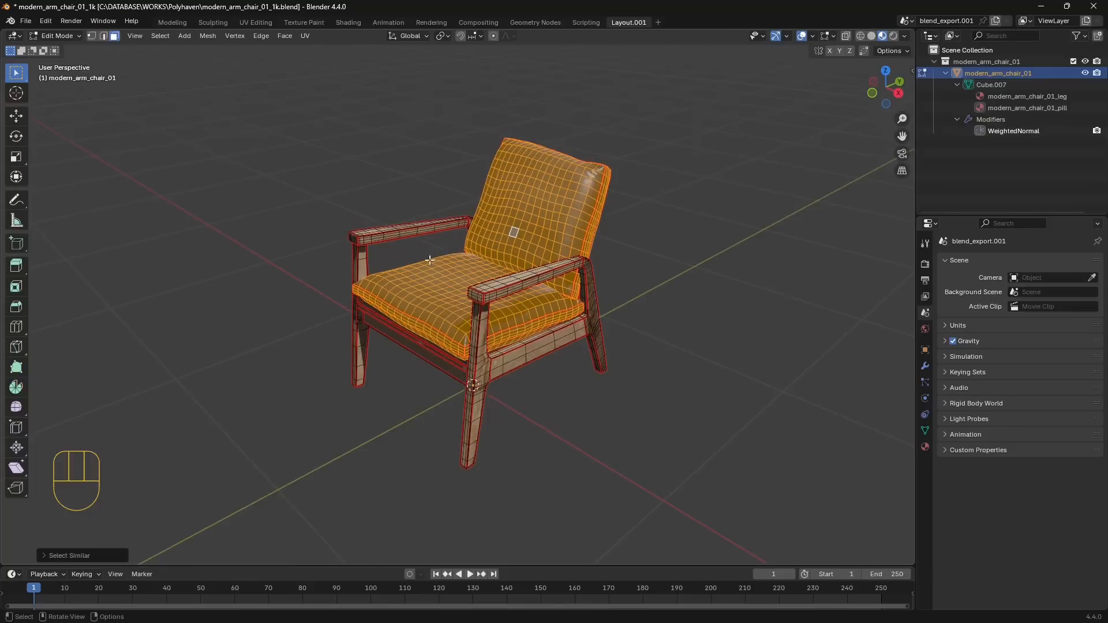
# Separate the selected cushion faces from the wooden frame into their own object
pyautogui.rightClick(497, 218)
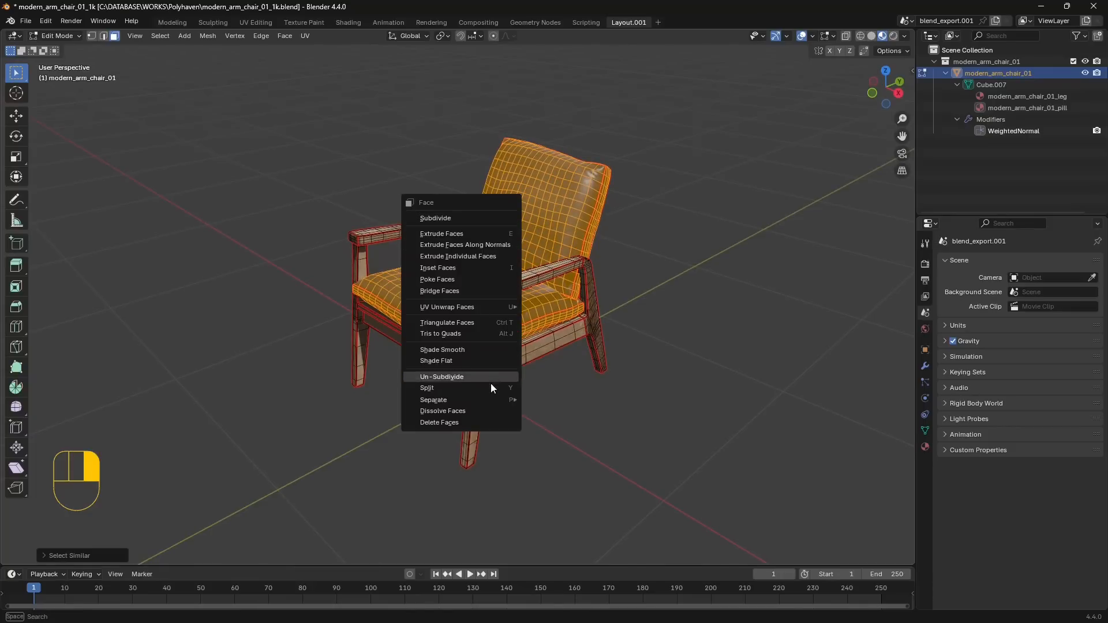
pyautogui.moveTo(432, 403)
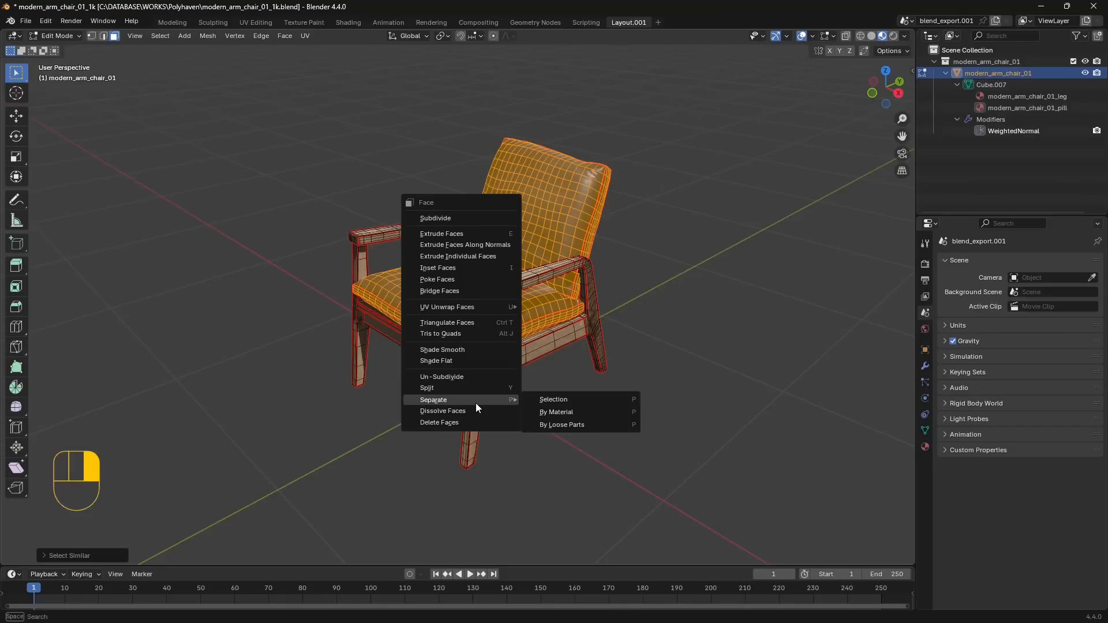
pyautogui.click(287, 36)
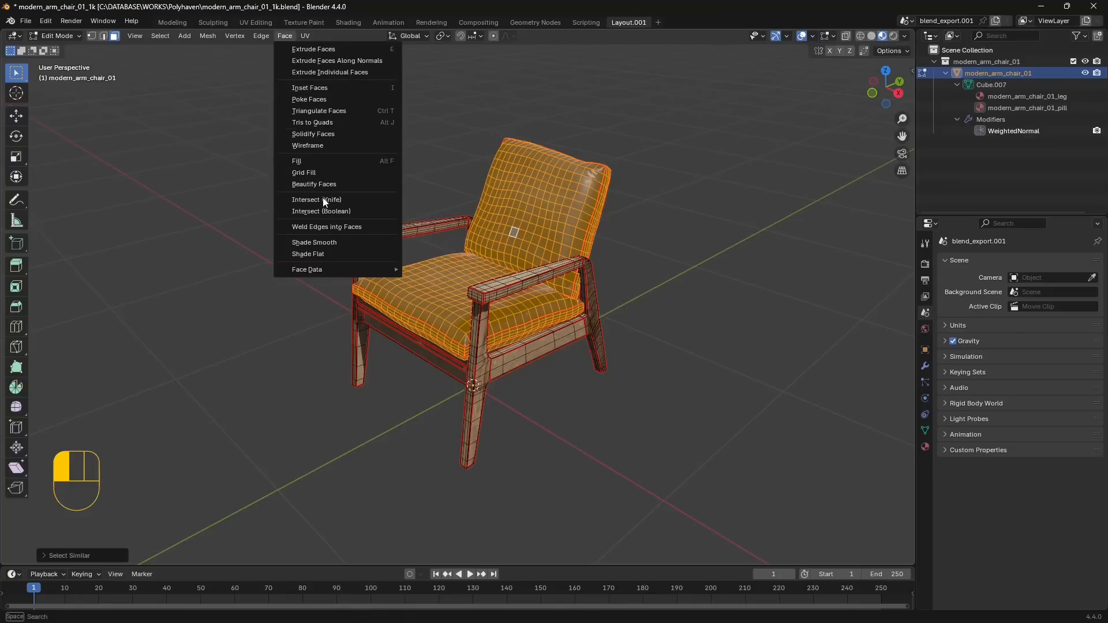
pyautogui.moveTo(274, 37)
pyautogui.moveTo(216, 40)
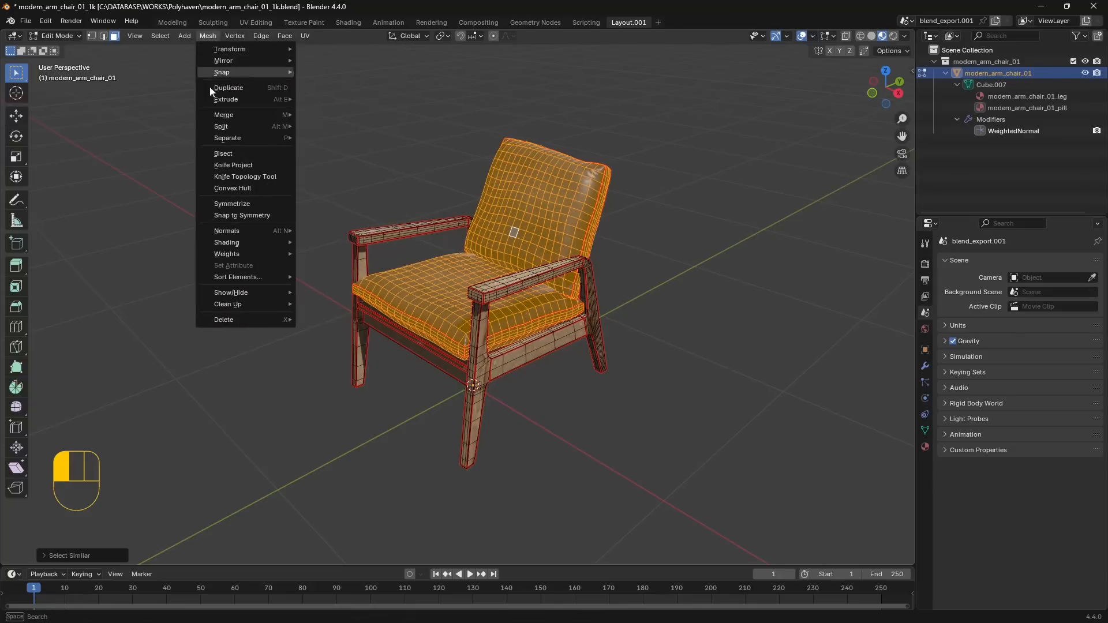
pyautogui.moveTo(225, 138)
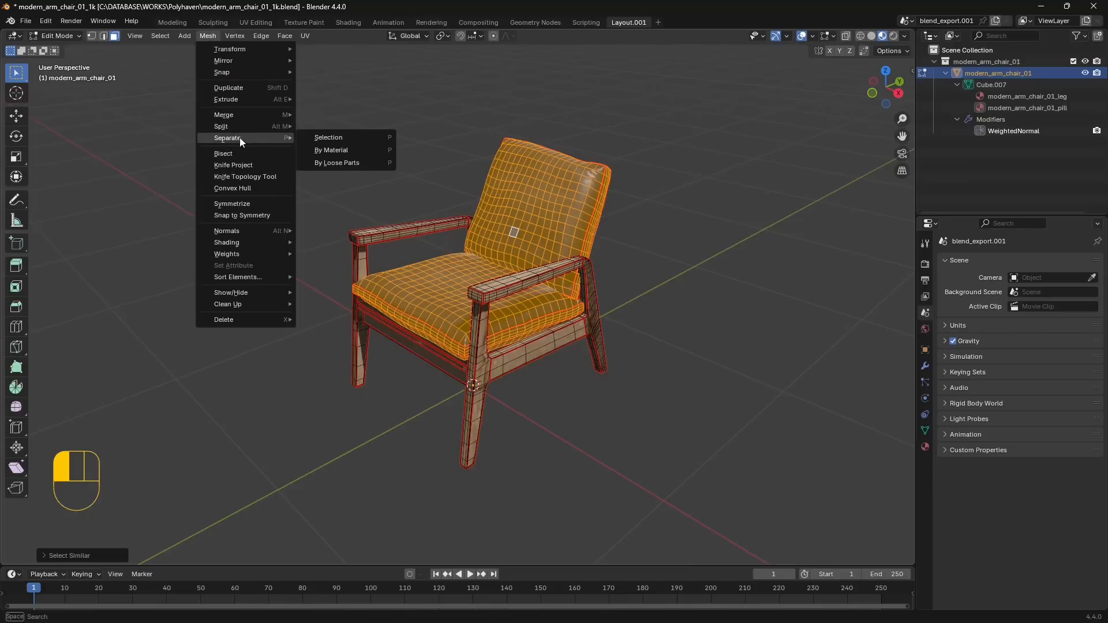
pyautogui.click(330, 137)
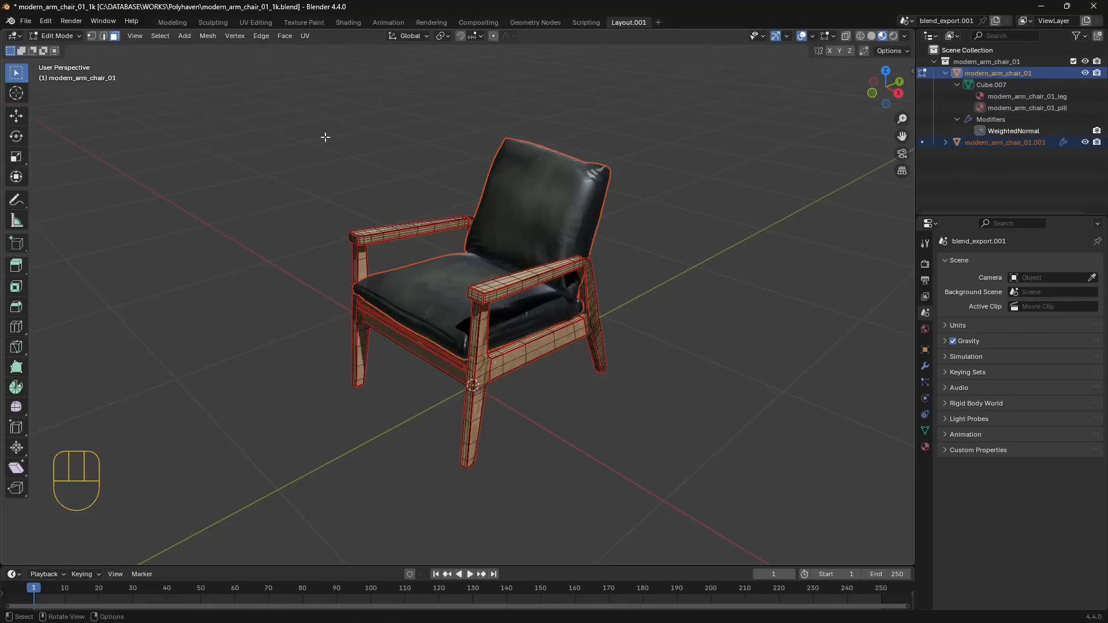
pyautogui.moveTo(502, 240); pyautogui.dragTo(441, 299, button='middle')
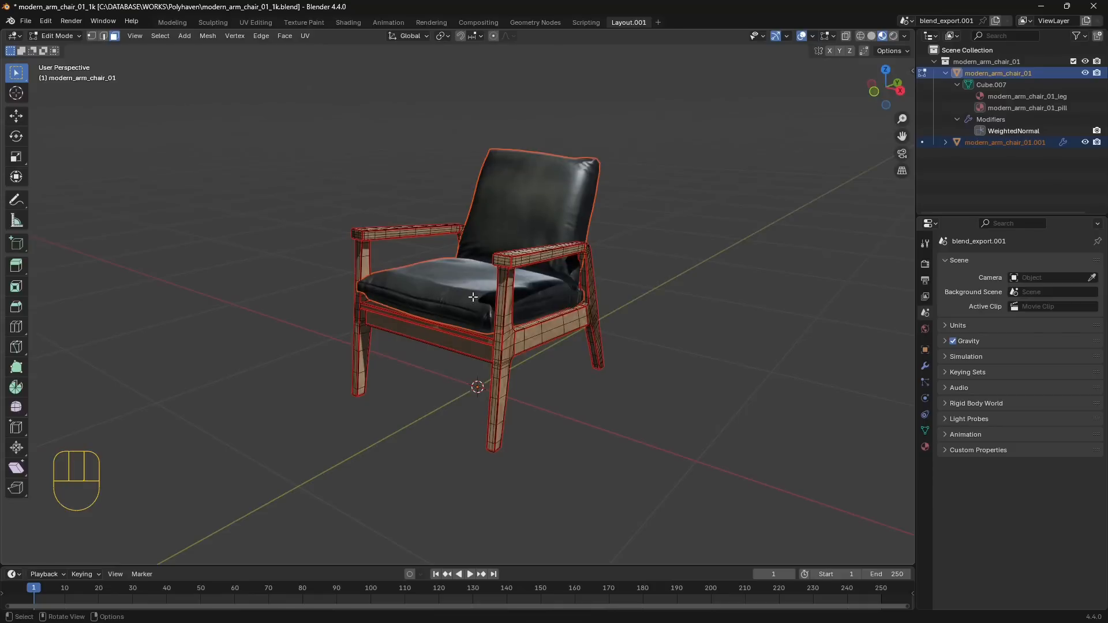
# Return to Object Mode and select only the separated cushion object, with the Move tool active
pyautogui.click(971, 144)
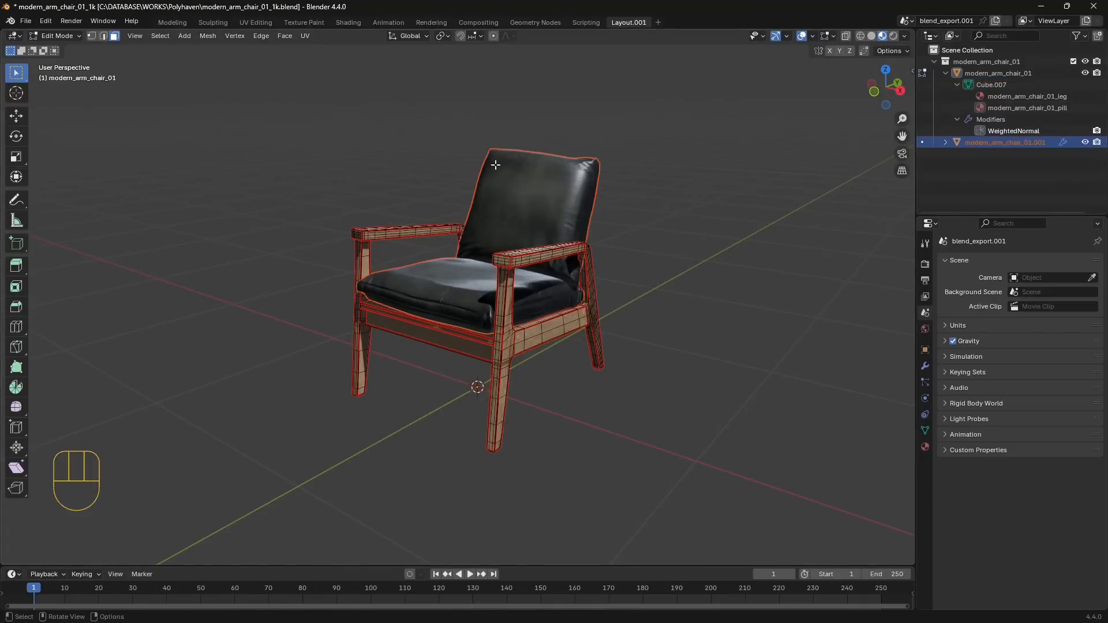
pyautogui.click(16, 115)
pyautogui.moveTo(398, 271); pyautogui.dragTo(427, 263, button='middle')
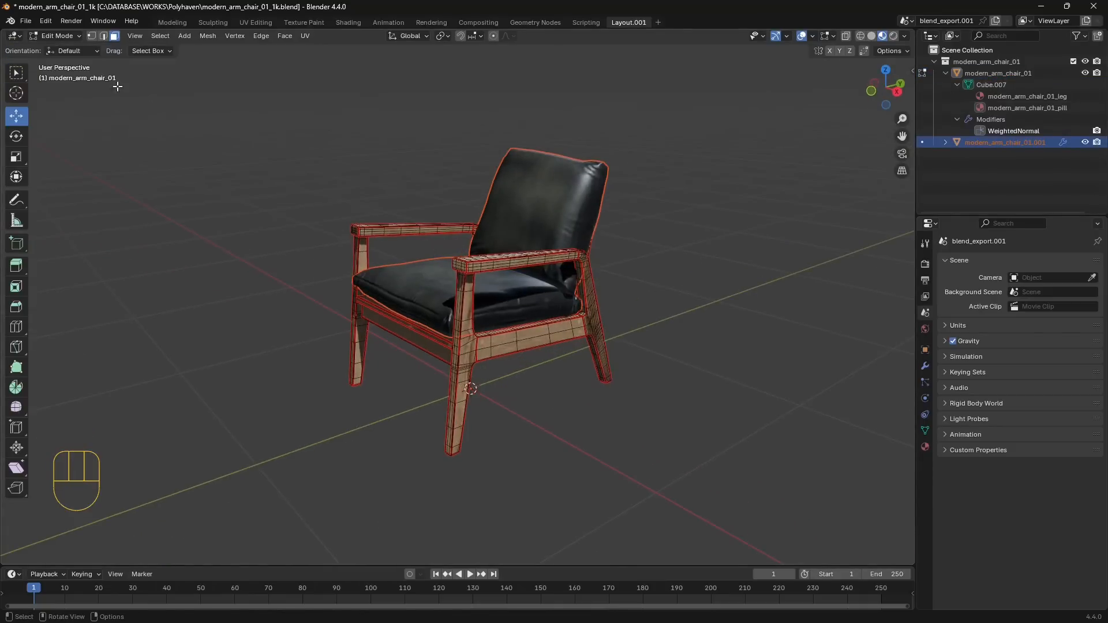
pyautogui.click(68, 36)
pyautogui.click(57, 48)
pyautogui.hotkey('alt', 'a')
pyautogui.click(526, 210)
pyautogui.moveTo(526, 210); pyautogui.dragTo(403, 271, button='middle')
pyautogui.click(16, 118)
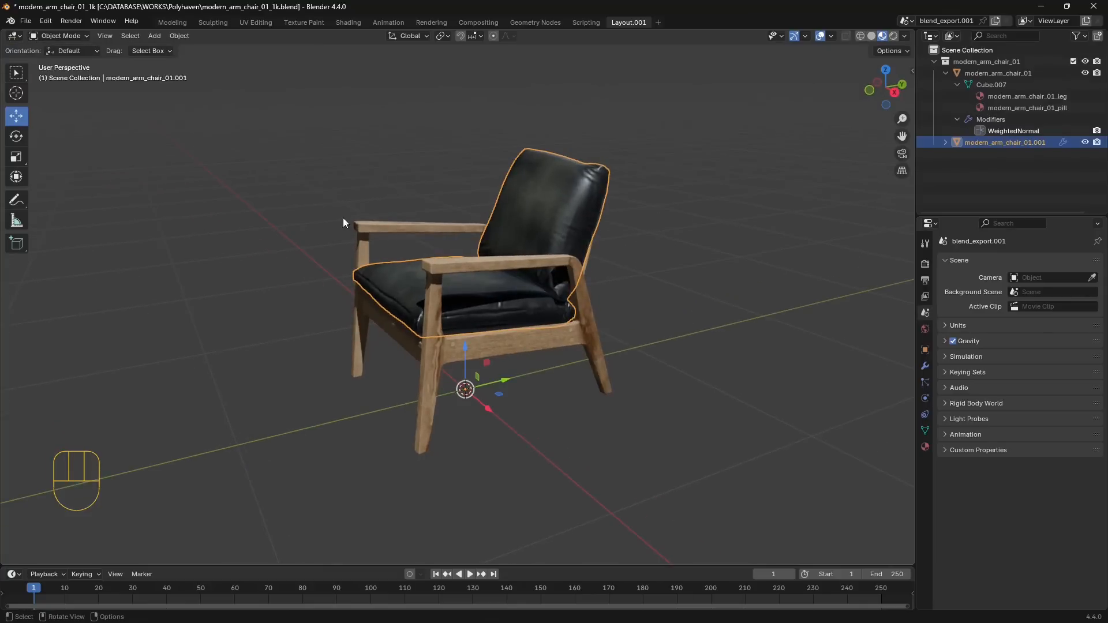
# Move the cushion object up along Z above the wooden frame and forward along Y
pyautogui.moveTo(466, 350); pyautogui.dragTo(473, 319)
pyautogui.moveTo(473, 319); pyautogui.dragTo(433, 291, button='middle')
pyautogui.hotkey('alt', 'a')
pyautogui.click(517, 166)
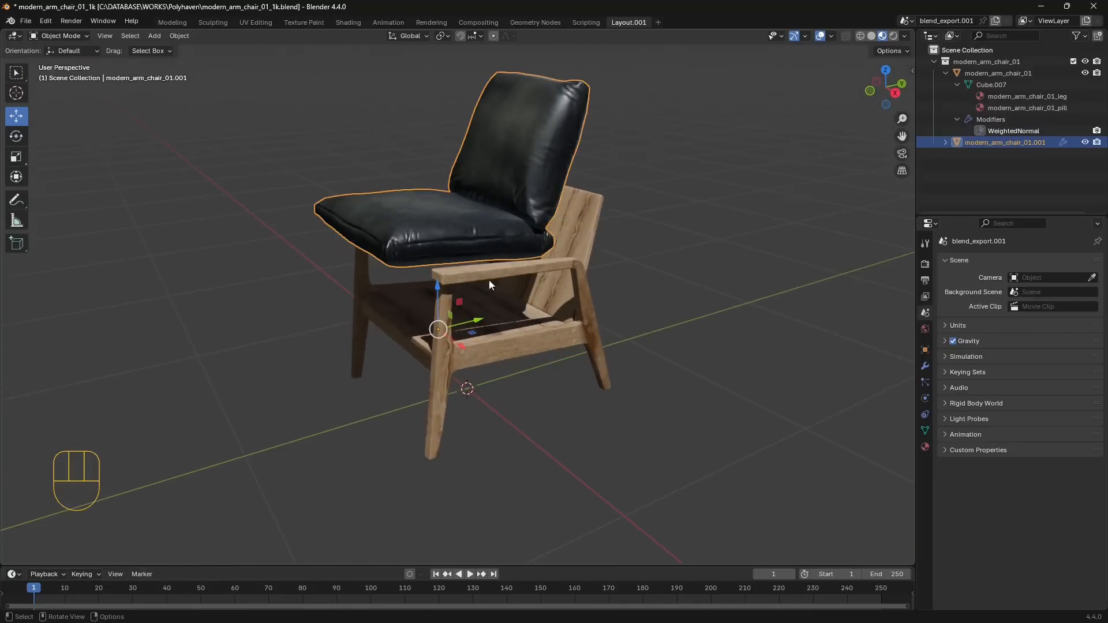
pyautogui.moveTo(473, 326); pyautogui.dragTo(432, 327)
pyautogui.scroll(-1, 456, 278)
pyautogui.scroll(1, 463, 267)
pyautogui.keyDown('shift'); pyautogui.moveTo(501, 269); pyautogui.dragTo(500, 289, button='middle'); pyautogui.keyUp('shift')
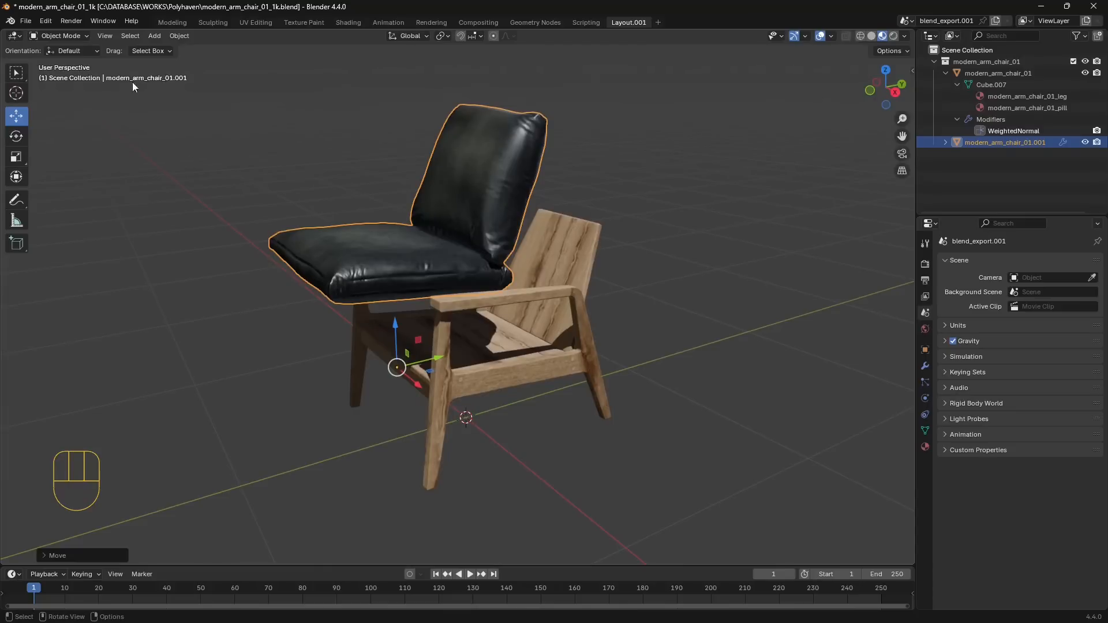
# In Edit Mode on the cushions, select one face on the backrest cushion's front and extend it to all linked faces
pyautogui.click(56, 37)
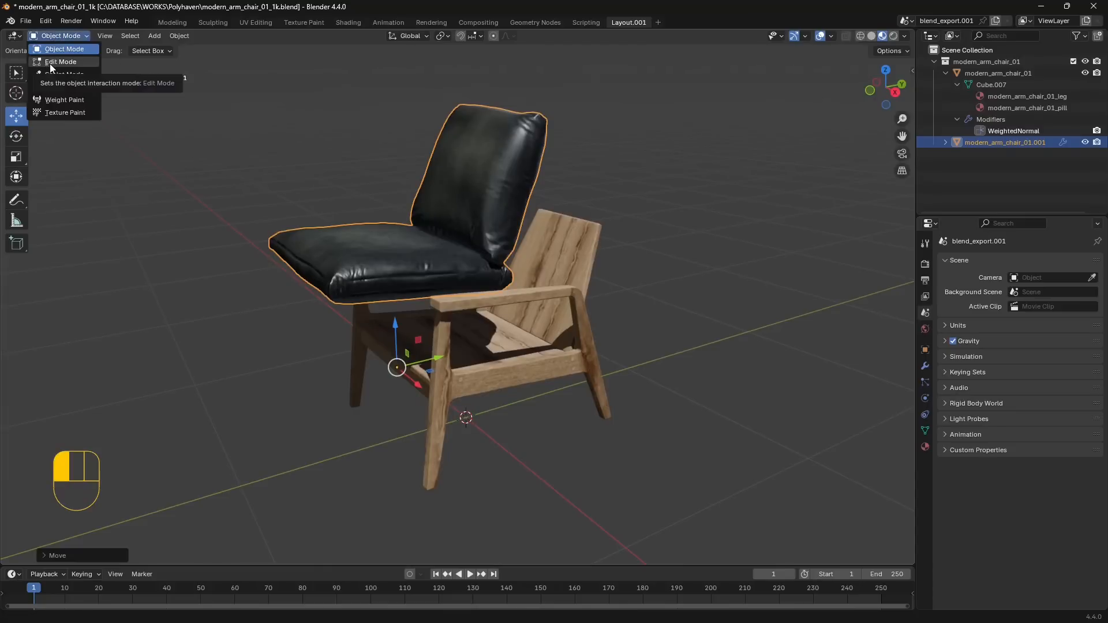
pyautogui.click(49, 62)
pyautogui.click(474, 182)
pyautogui.moveTo(421, 185); pyautogui.dragTo(278, 227, button='middle')
pyautogui.click(161, 35)
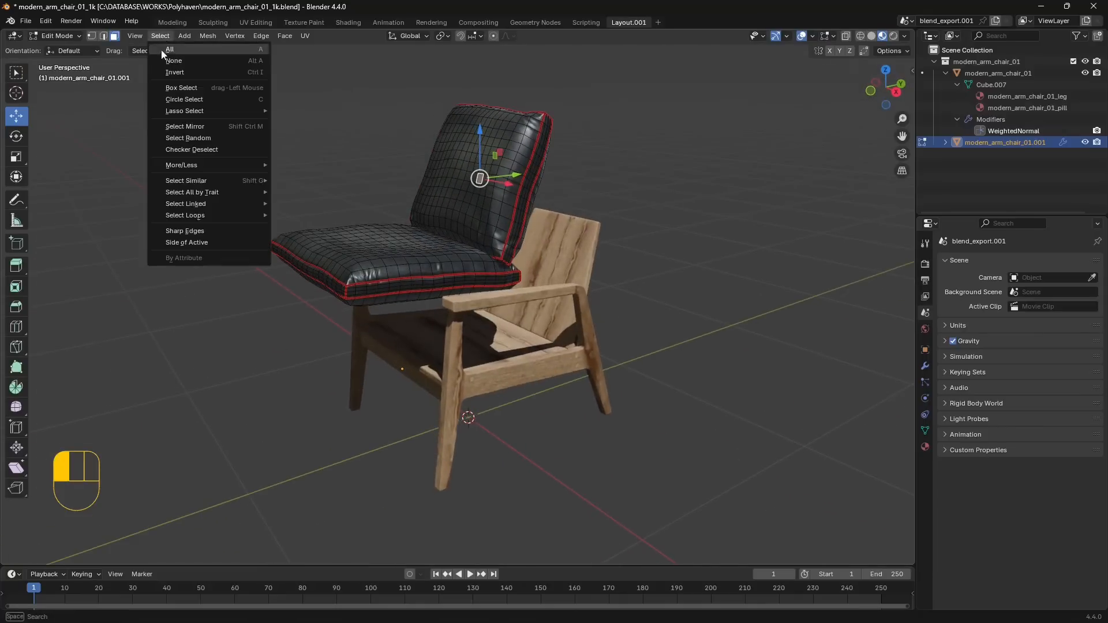
pyautogui.moveTo(186, 204)
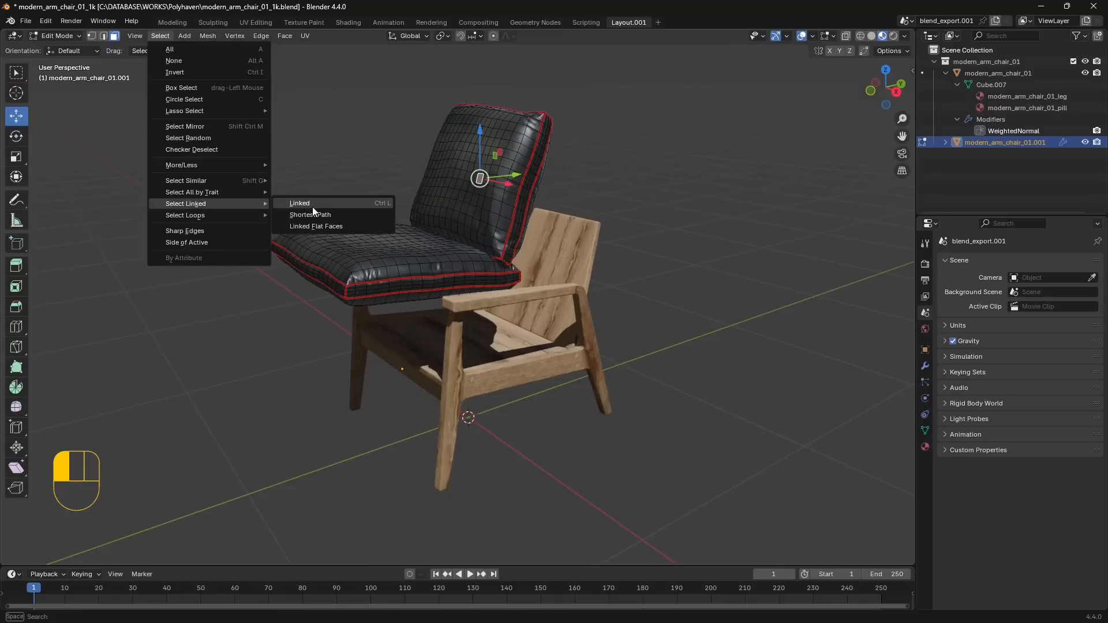
pyautogui.click(378, 205)
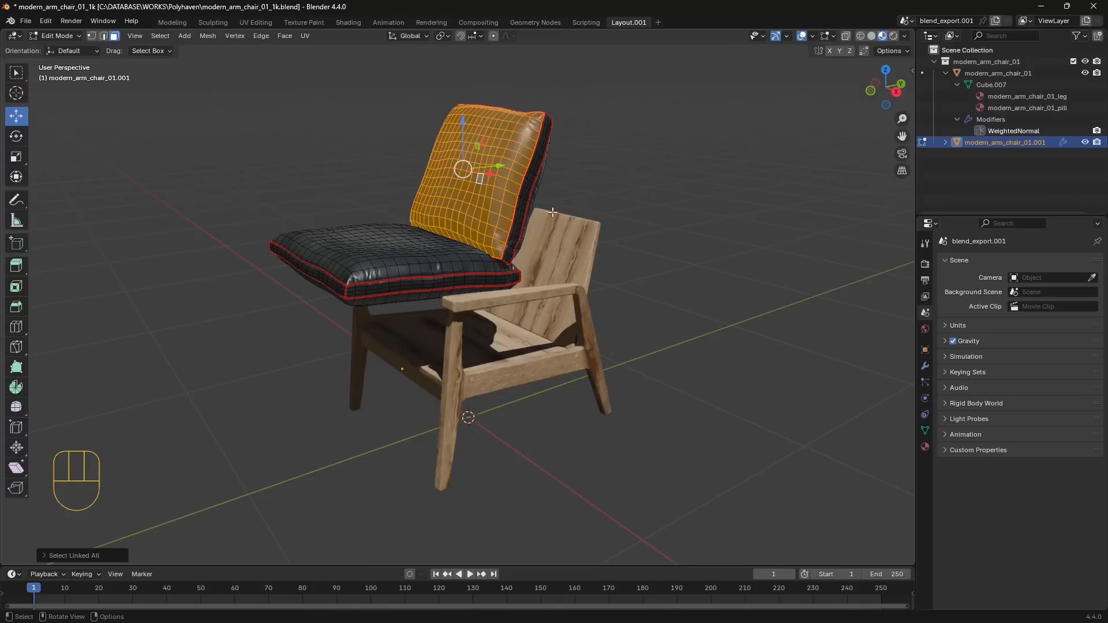
# Add one face on the side and one on the back of the backrest cushion to the current face selection
pyautogui.scroll(1, 473, 198)
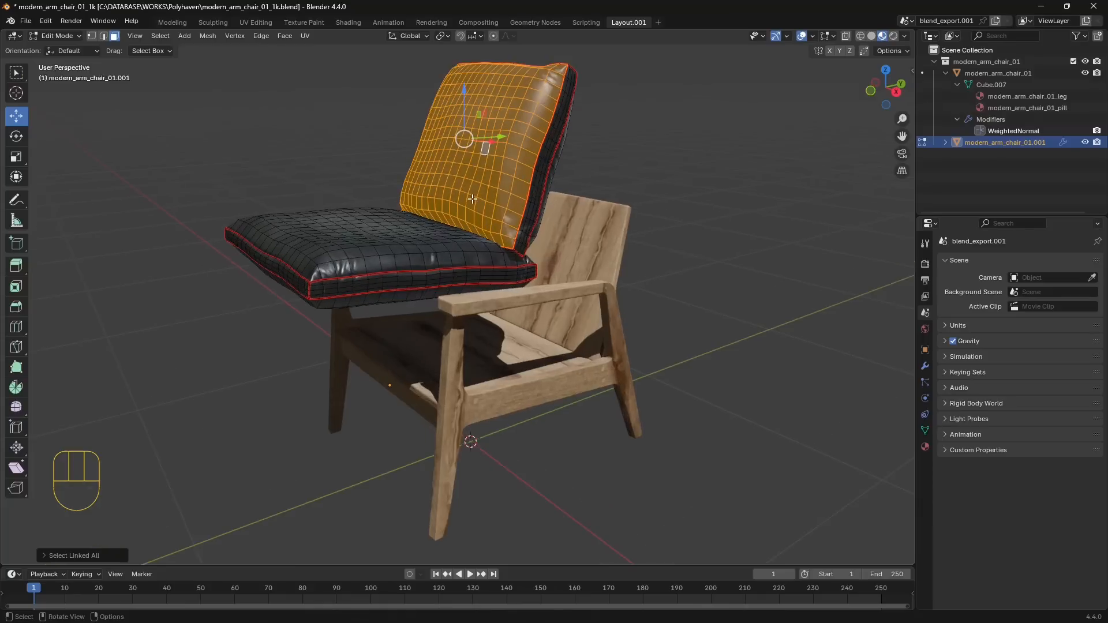
pyautogui.keyDown('shift'); pyautogui.moveTo(490, 156); pyautogui.dragTo(348, 181, button='middle'); pyautogui.keyUp('shift')
pyautogui.scroll(2, 490, 194)
pyautogui.keyDown('shift'); pyautogui.click(455, 172); pyautogui.keyUp('shift')
pyautogui.keyDown('shift'); pyautogui.click(336, 162); pyautogui.keyUp('shift')
pyautogui.scroll(2, 357, 181)
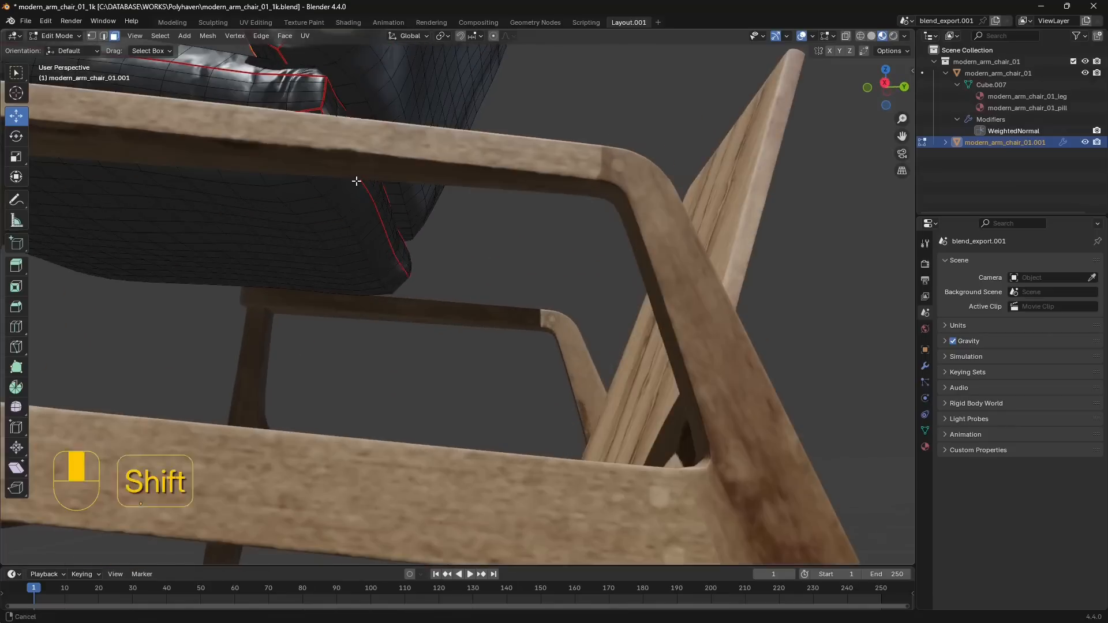
pyautogui.scroll(-2, 357, 181)
pyautogui.scroll(3, 340, 204)
pyautogui.moveTo(340, 203); pyautogui.dragTo(415, 207, button='middle')
pyautogui.scroll(-3, 390, 233)
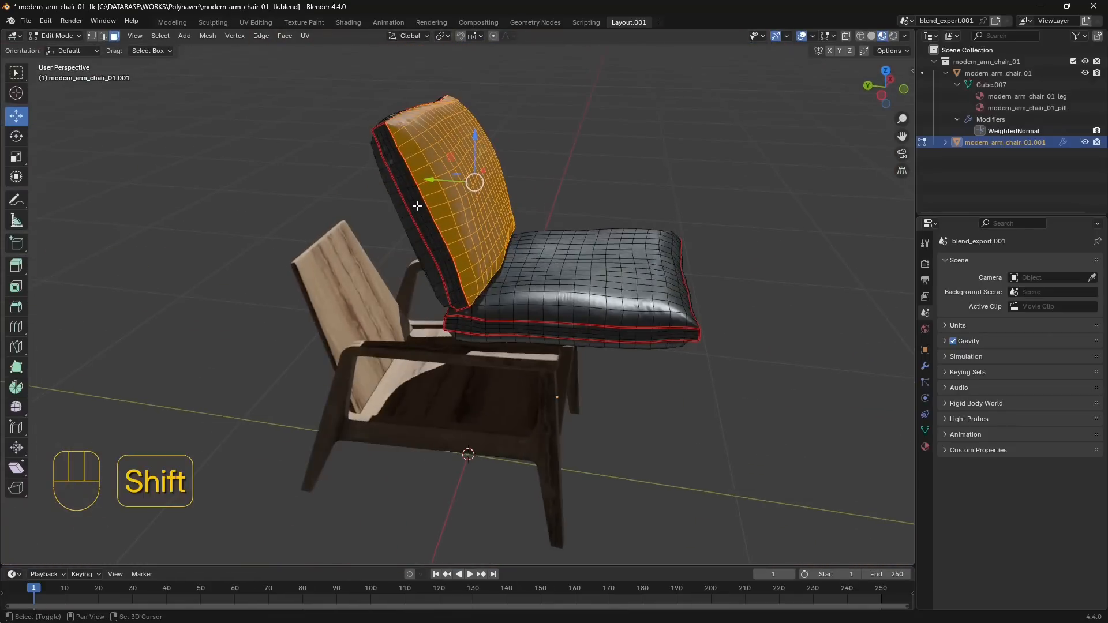
pyautogui.moveTo(452, 284); pyautogui.dragTo(458, 216, button='middle')
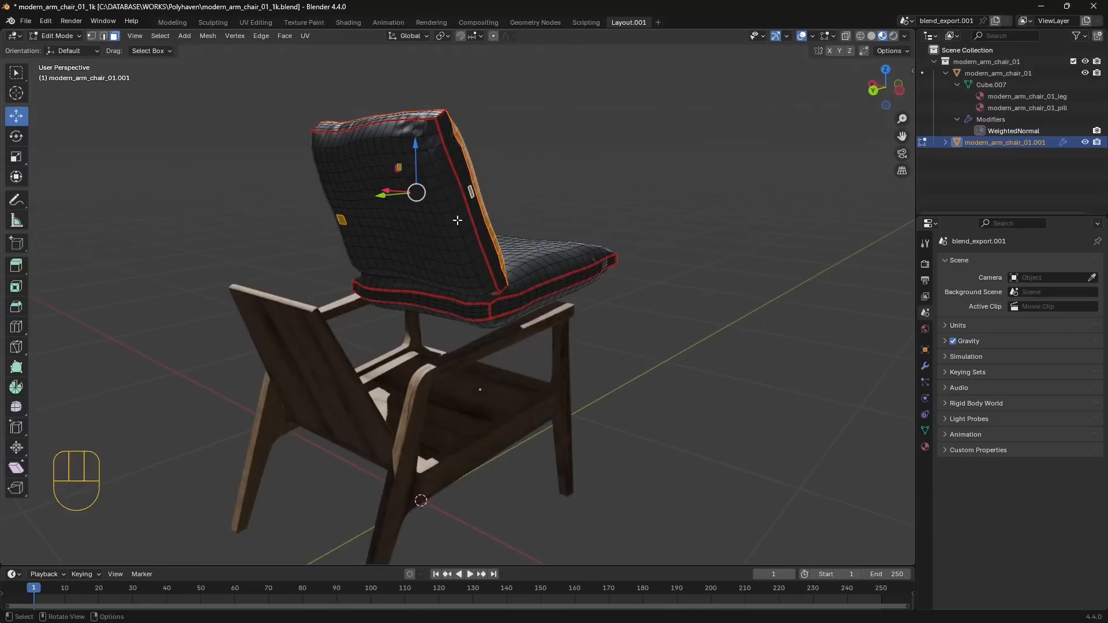
pyautogui.moveTo(514, 262); pyautogui.dragTo(541, 252, button='middle')
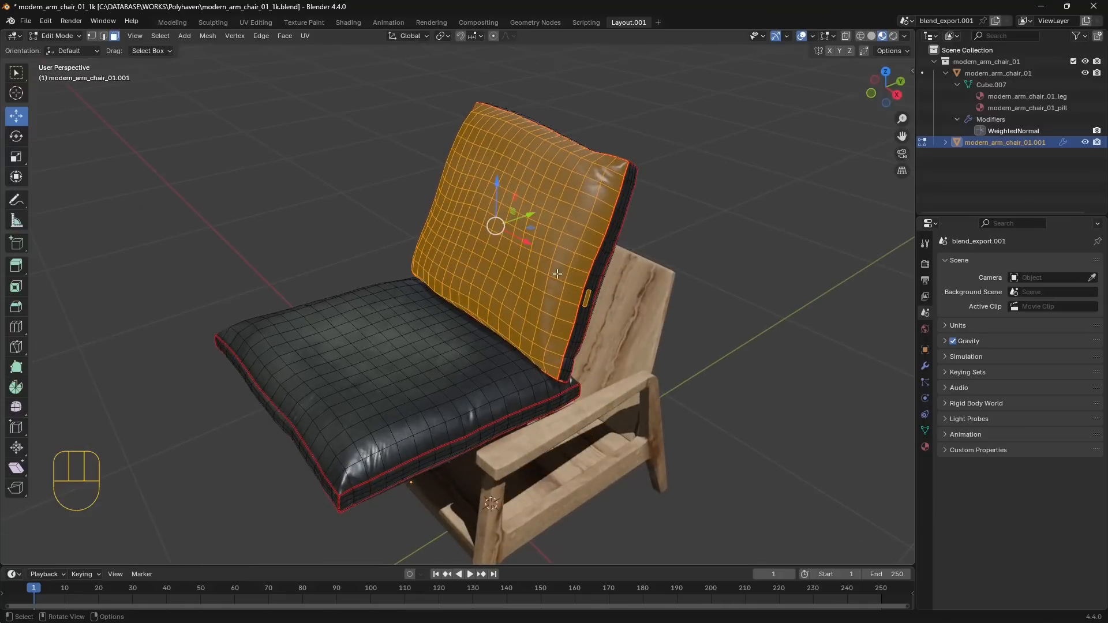
# Extend the front, side and back face selection of the backrest cushion to all linked faces
pyautogui.click(161, 37)
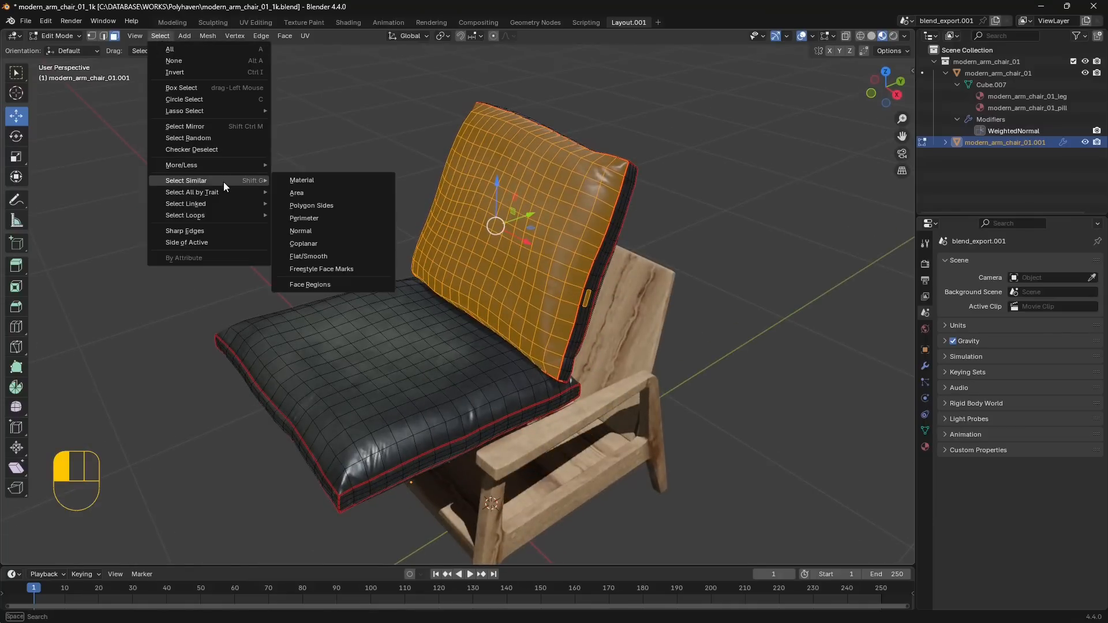
pyautogui.moveTo(225, 205)
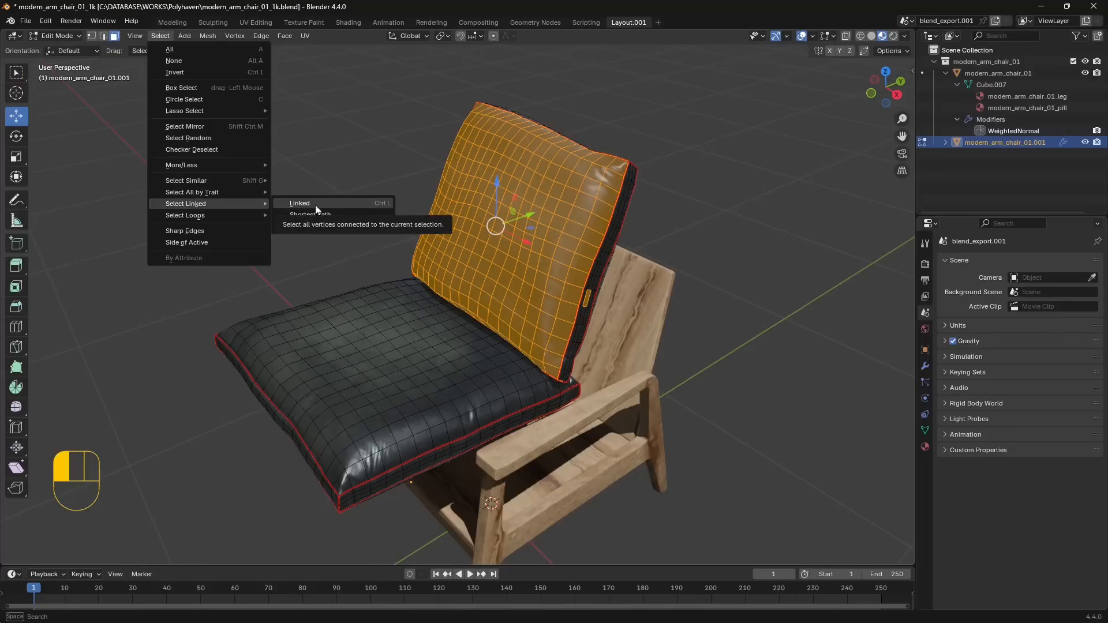
pyautogui.click(334, 205)
pyautogui.moveTo(467, 241); pyautogui.dragTo(432, 172, button='middle')
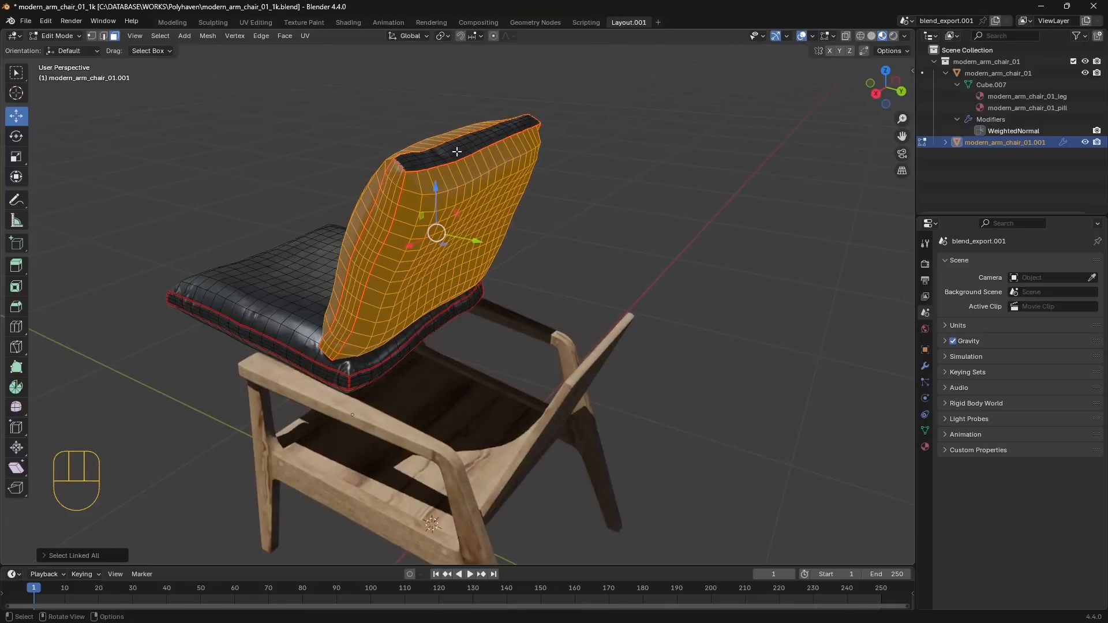
# Add a face on the backrest cushion's unselected top strip and extend the selection to all linked faces again
pyautogui.hotkey('ctrl', 'z')
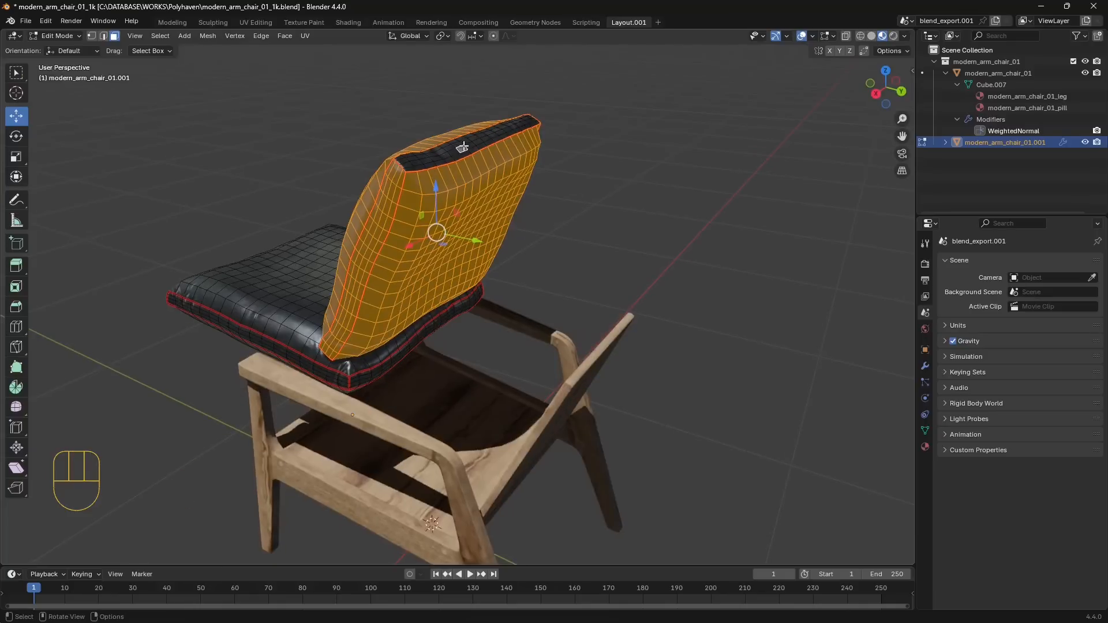
pyautogui.click(161, 37)
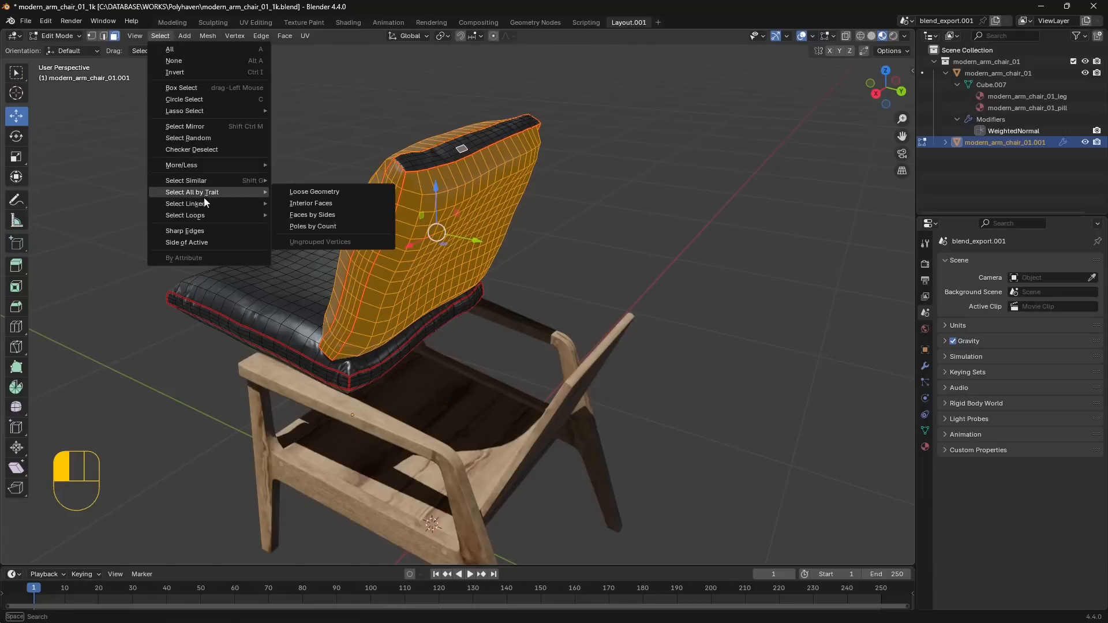
pyautogui.moveTo(229, 205)
pyautogui.click(300, 204)
pyautogui.moveTo(304, 205); pyautogui.dragTo(470, 237, button='middle')
# Separate the selected backrest cushion faces into their own object and return to Object Mode
pyautogui.rightClick(465, 190)
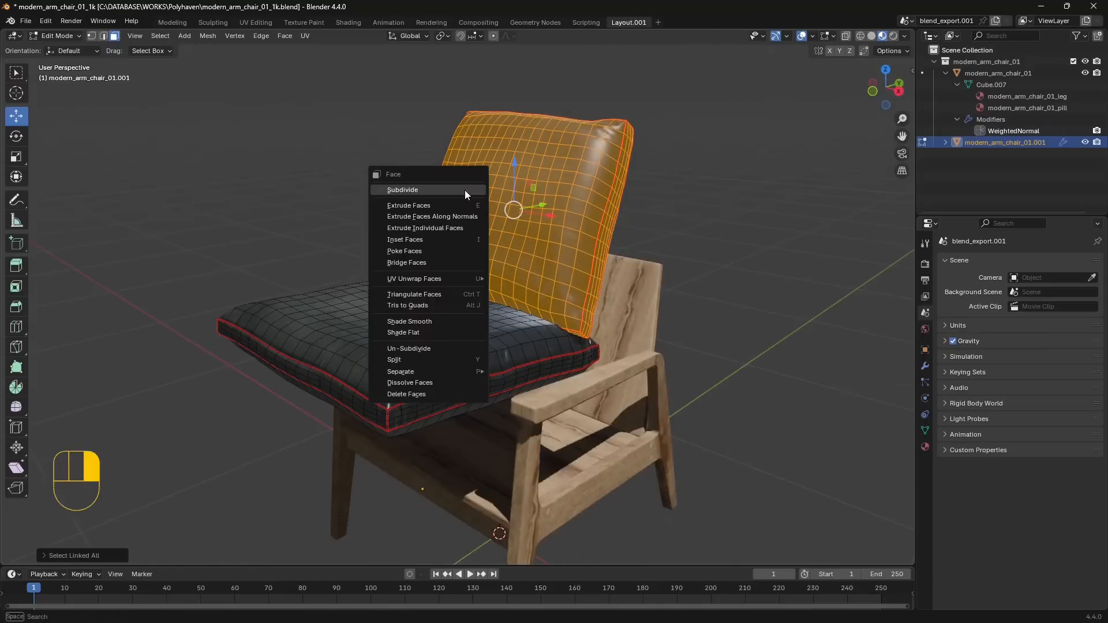
pyautogui.moveTo(475, 372)
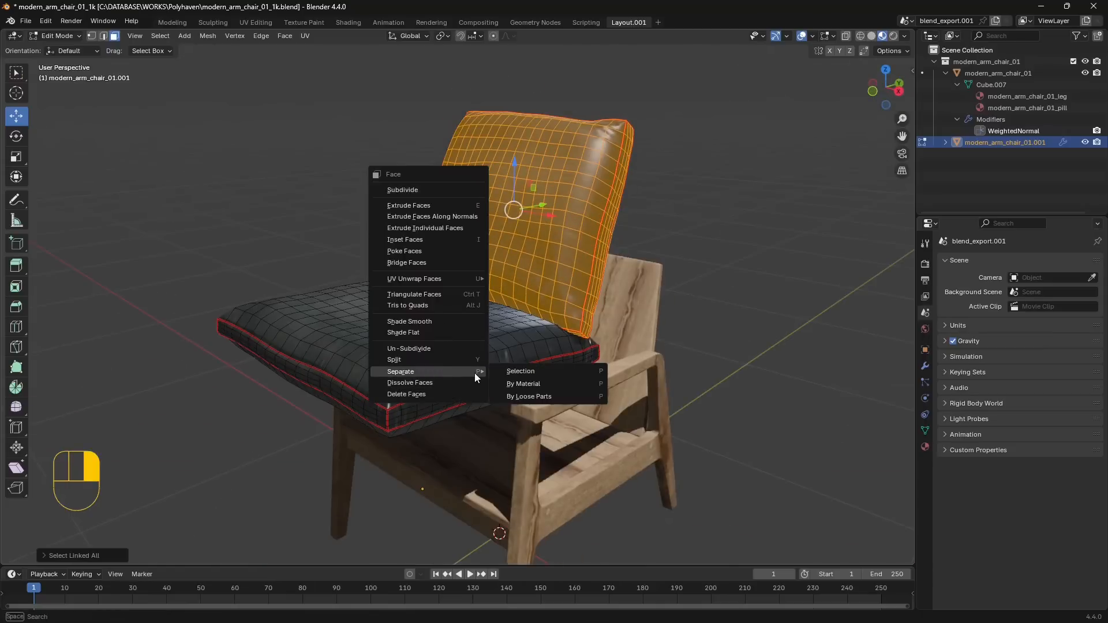
pyautogui.click(531, 374)
pyautogui.moveTo(303, 255); pyautogui.dragTo(230, 197, button='middle')
pyautogui.click(67, 37)
pyautogui.click(72, 50)
# Select only the backrest cushion, move it backward along Y and up along Z, and clear the selection
pyautogui.moveTo(323, 265); pyautogui.dragTo(457, 293, button='middle')
pyautogui.click(457, 293)
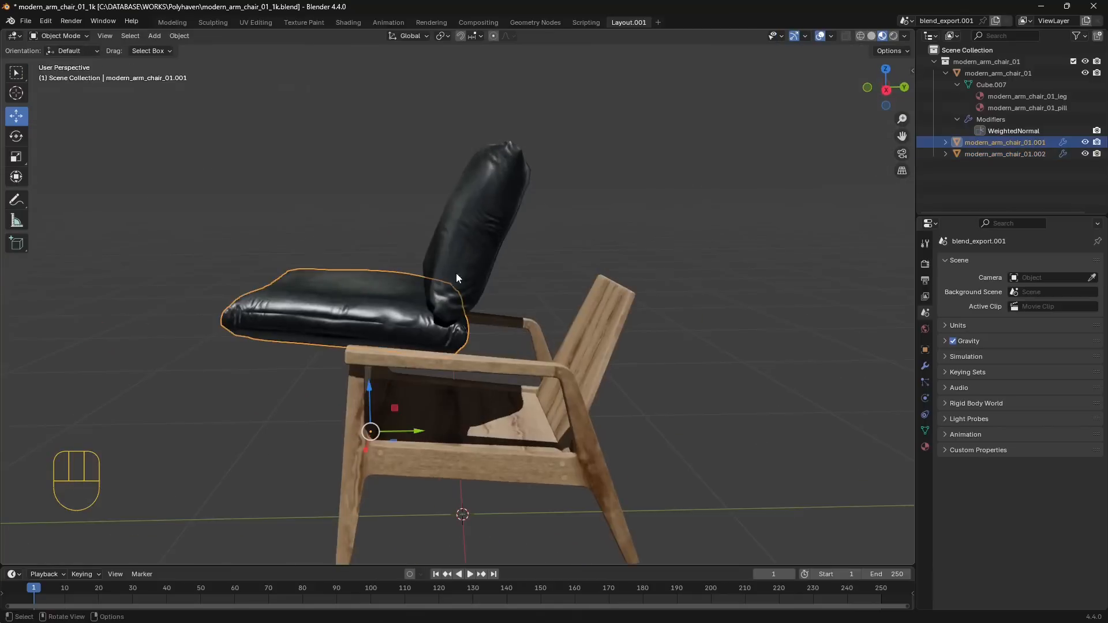
pyautogui.click(483, 264)
pyautogui.moveTo(404, 431); pyautogui.dragTo(472, 429)
pyautogui.moveTo(442, 383); pyautogui.dragTo(442, 352)
pyautogui.moveTo(442, 372); pyautogui.dragTo(542, 392, button='middle')
pyautogui.scroll(1, 521, 389)
pyautogui.click(664, 412)
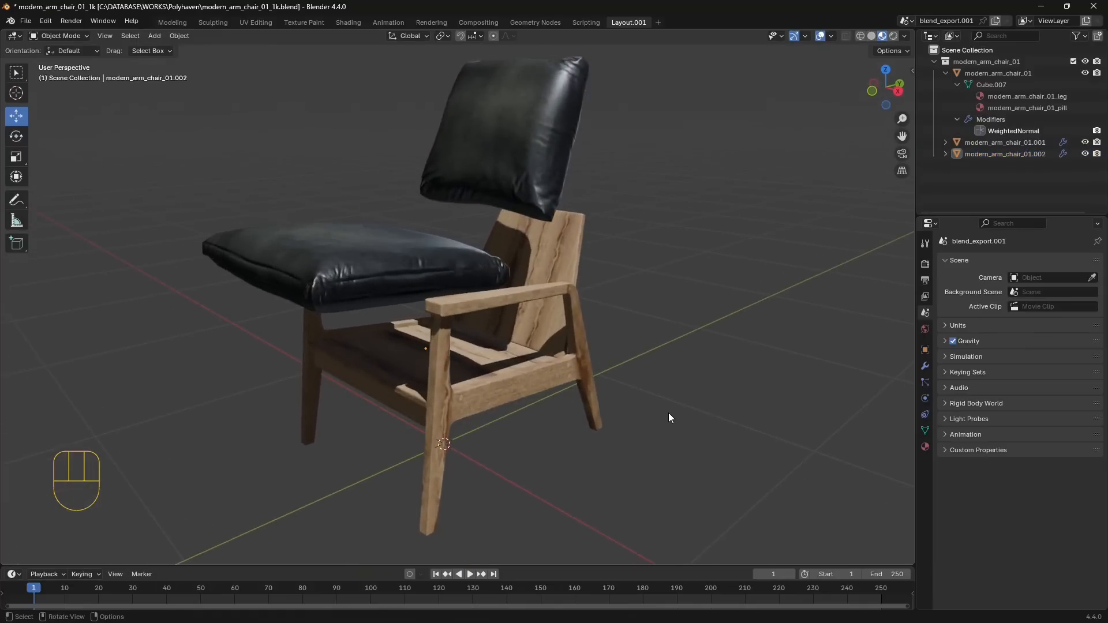
# Select the seat cushion, the backrest cushion and the wooden frame together, with the frame as the active object
pyautogui.keyDown('shift'); pyautogui.moveTo(668, 413); pyautogui.dragTo(645, 378, button='middle'); pyautogui.keyUp('shift')
pyautogui.click(573, 196)
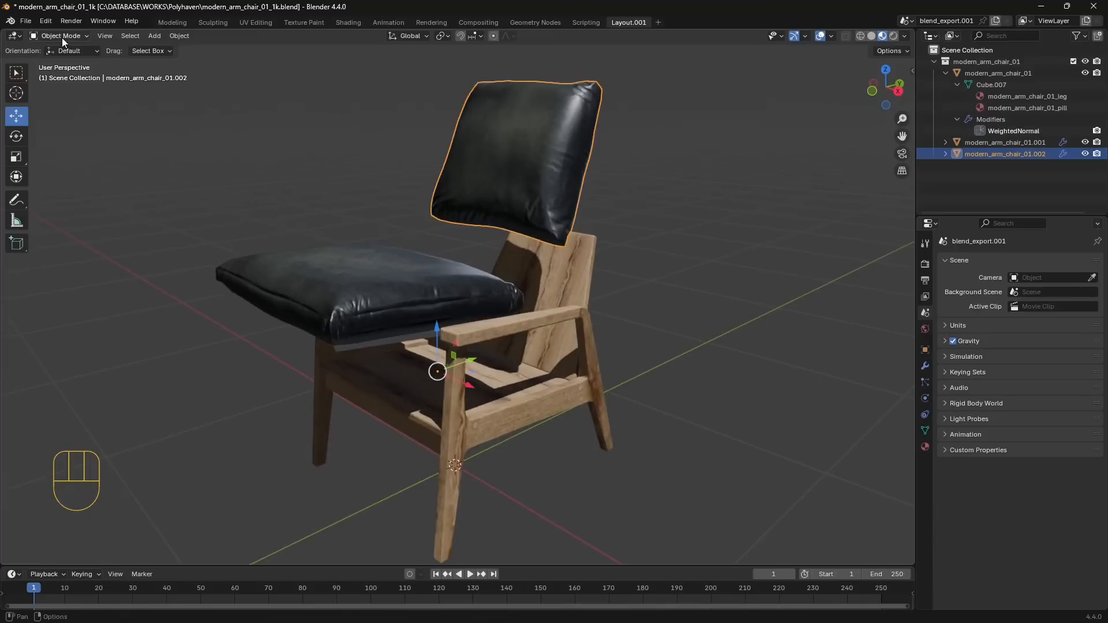
pyautogui.moveTo(458, 340); pyautogui.dragTo(521, 419, button='middle')
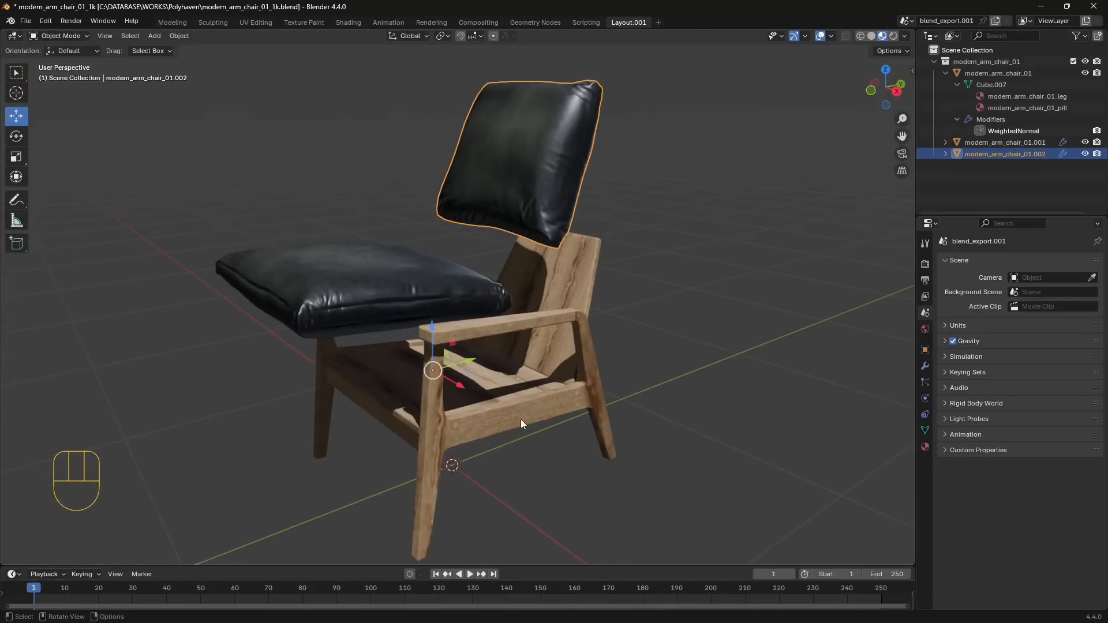
pyautogui.click(431, 283)
pyautogui.keyDown('shift'); pyautogui.click(522, 173); pyautogui.keyUp('shift')
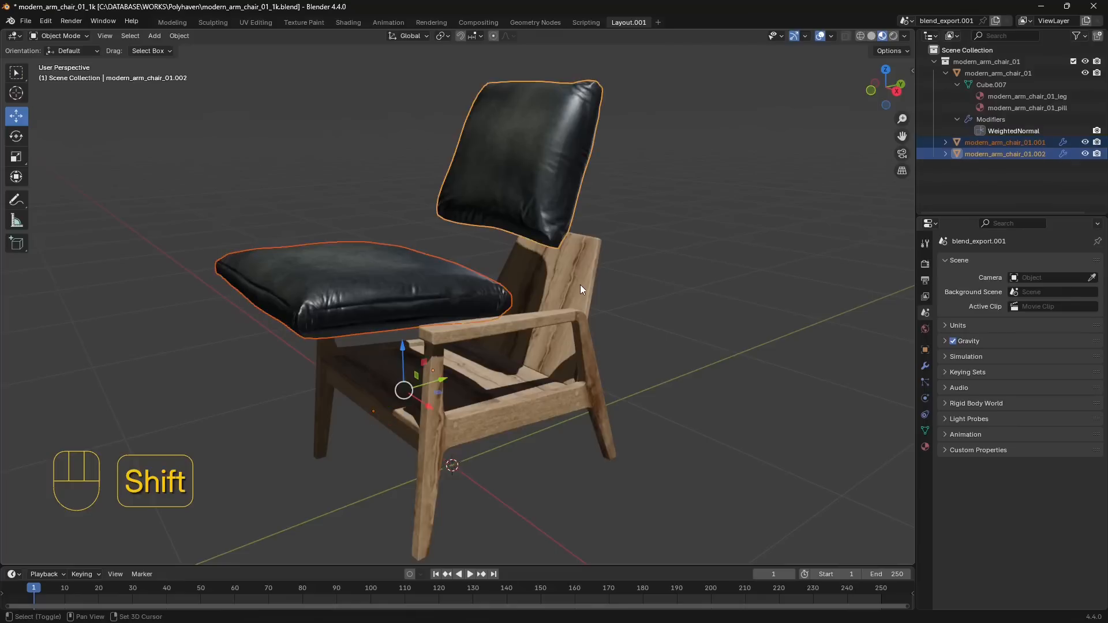
pyautogui.keyDown('shift'); pyautogui.click(572, 266); pyautogui.keyUp('shift')
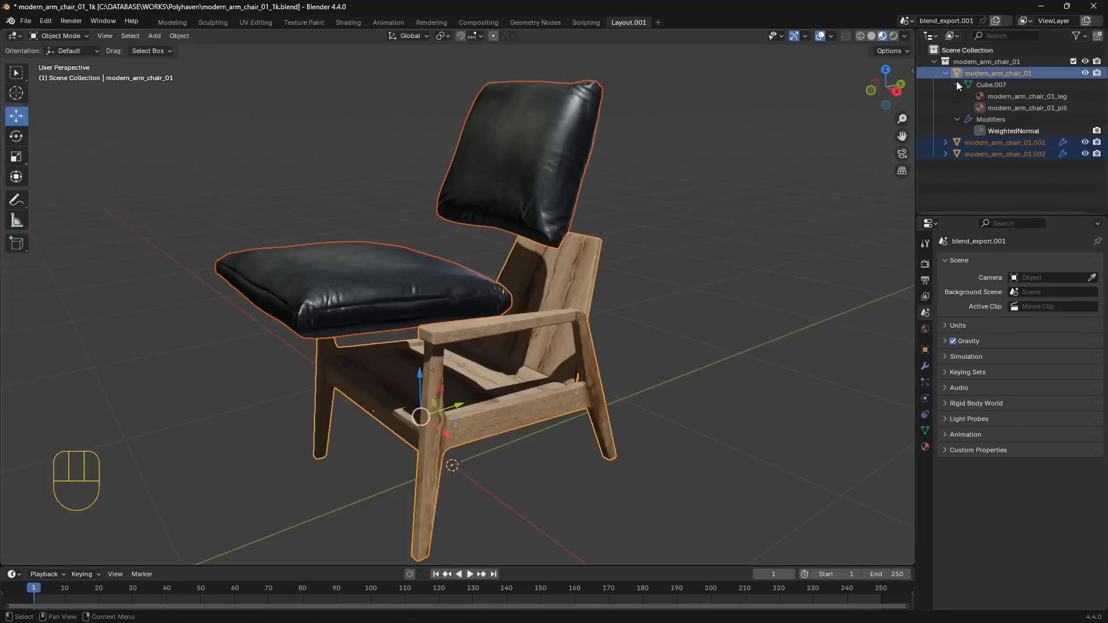
# Expand both cushion objects in the Outliner and join the three selected chair parts into one object
pyautogui.click(946, 142)
pyautogui.click(946, 176)
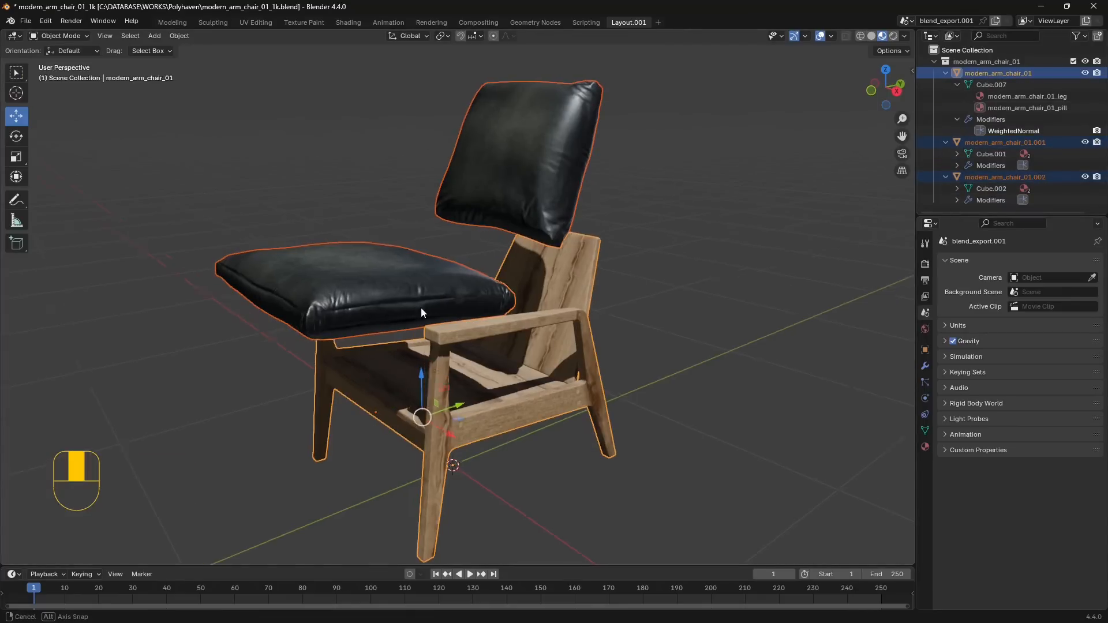
pyautogui.rightClick(442, 272)
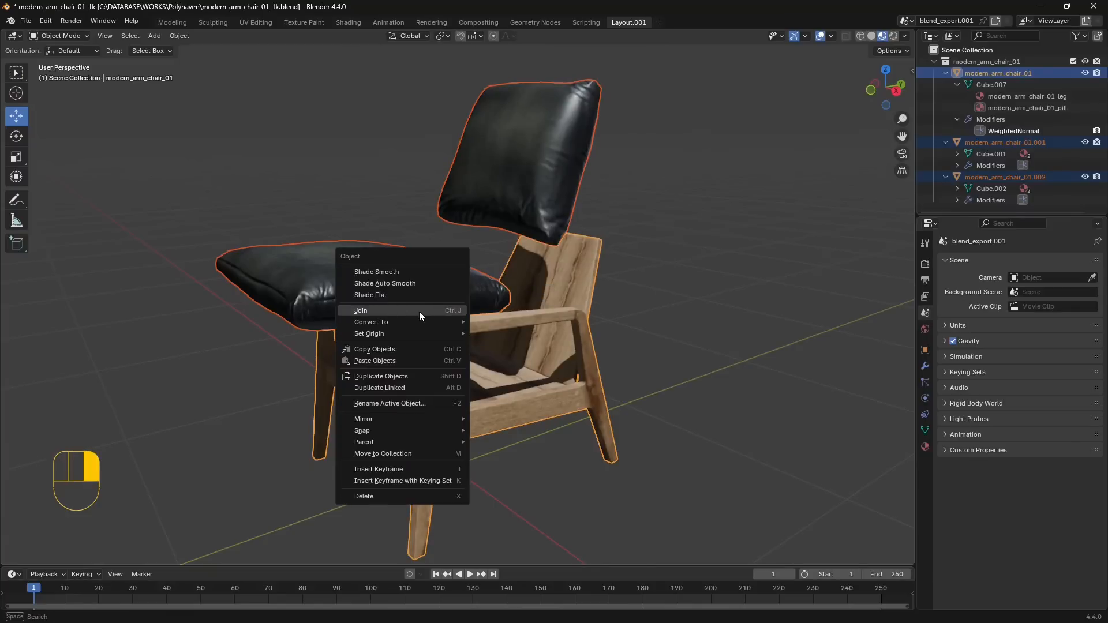
pyautogui.click(183, 39)
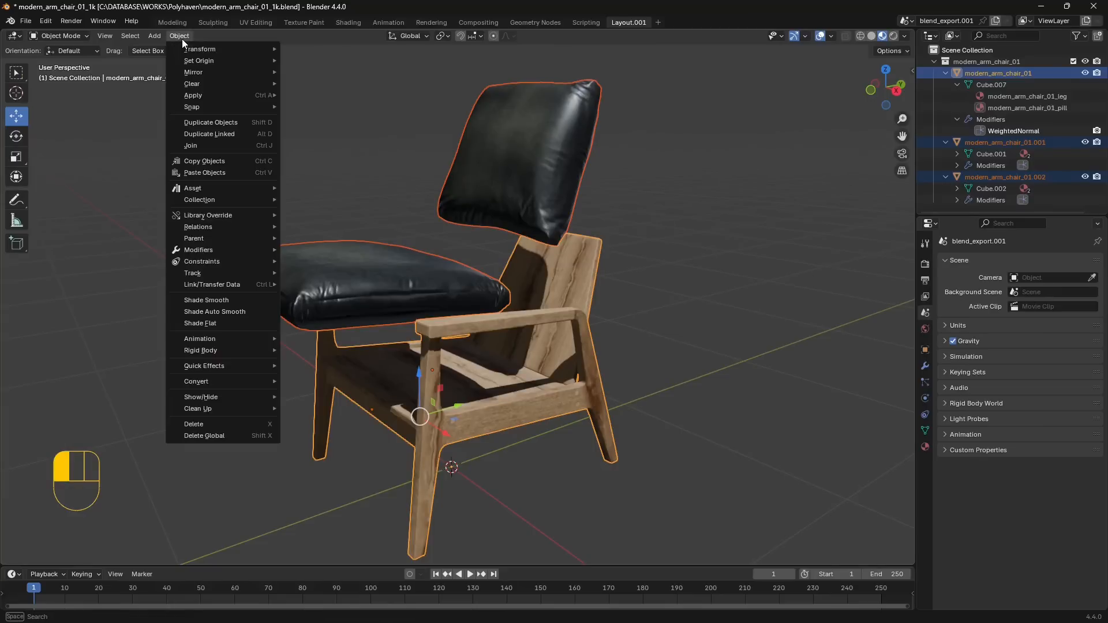
pyautogui.click(262, 144)
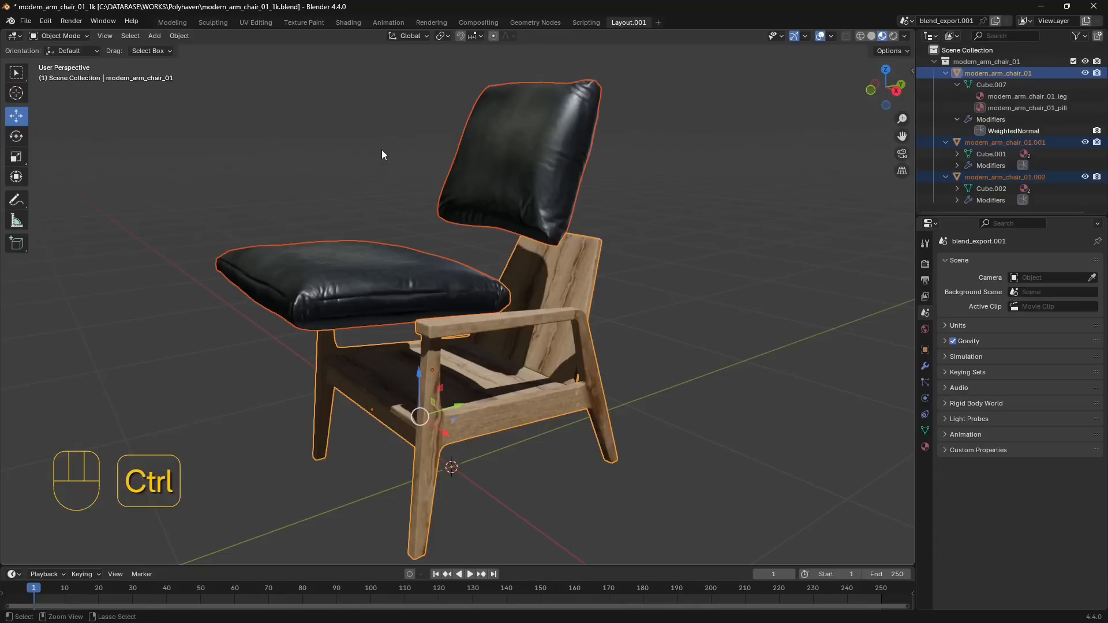
pyautogui.hotkey('ctrl', 'j')
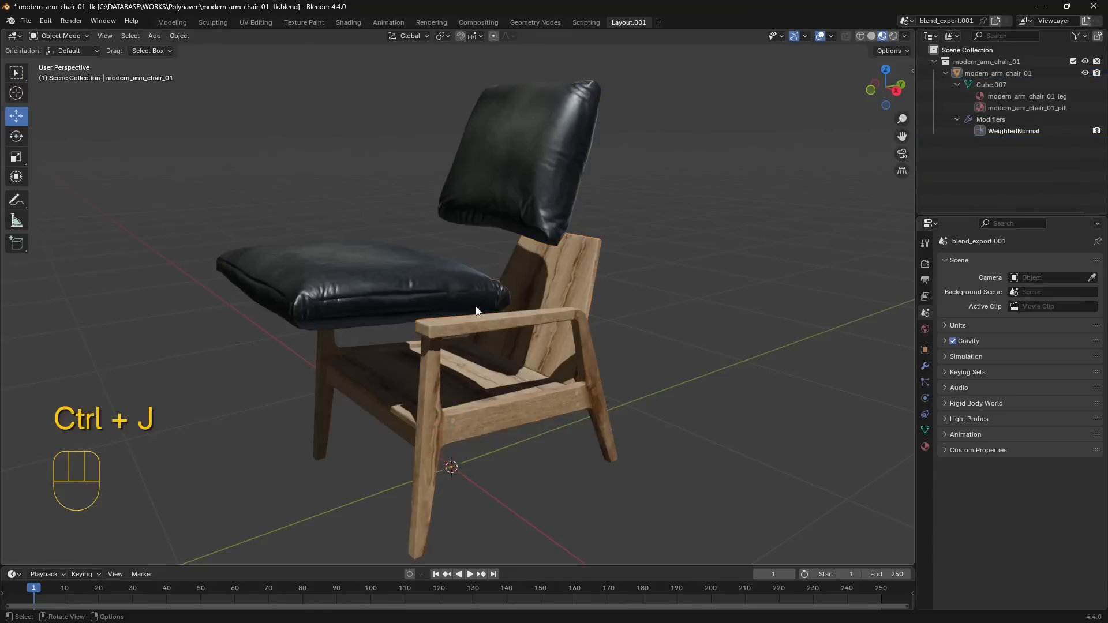
# Select the joined chair, enter Edit Mode and select all of its faces
pyautogui.moveTo(306, 311); pyautogui.dragTo(410, 333, button='middle')
pyautogui.moveTo(371, 255); pyautogui.dragTo(322, 311, button='middle')
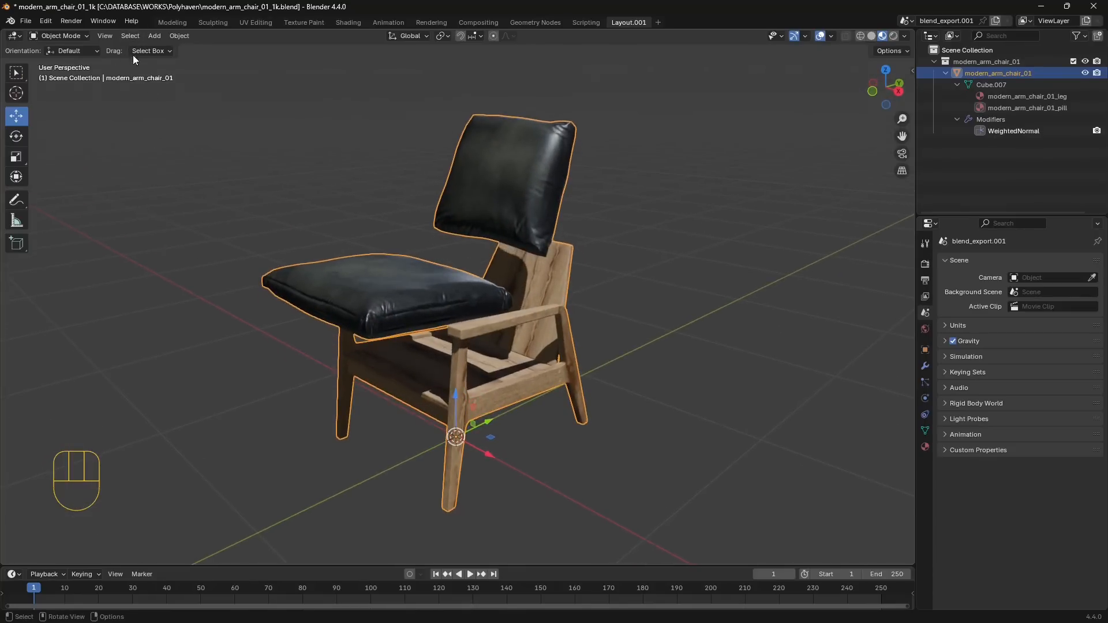
pyautogui.click(73, 35)
pyautogui.click(69, 58)
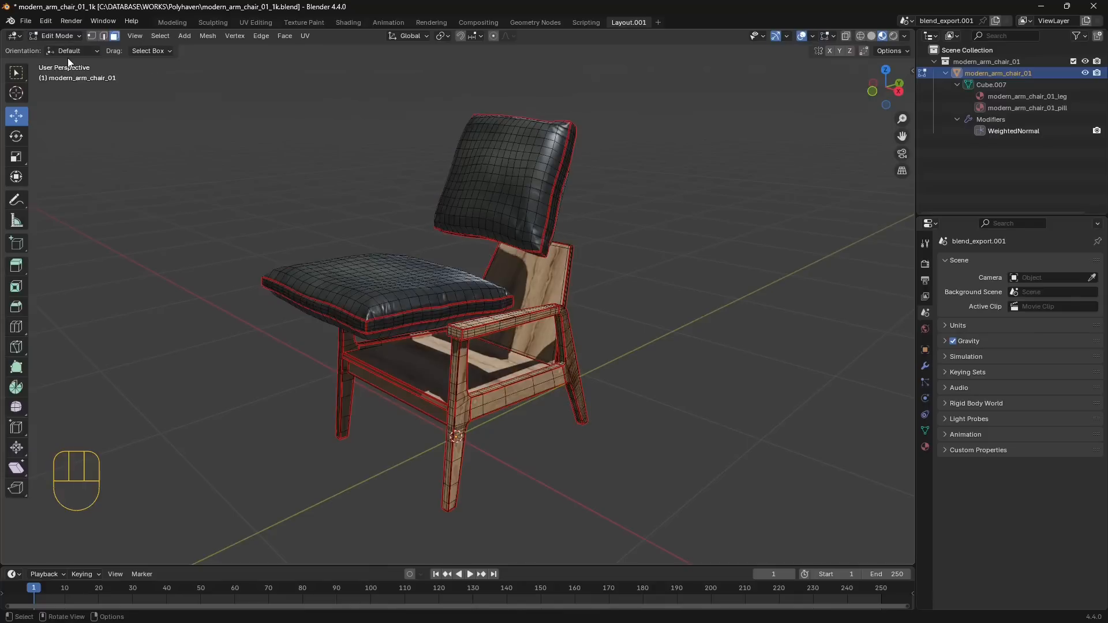
pyautogui.click(161, 37)
pyautogui.click(185, 49)
pyautogui.moveTo(346, 370); pyautogui.dragTo(305, 170, button='middle')
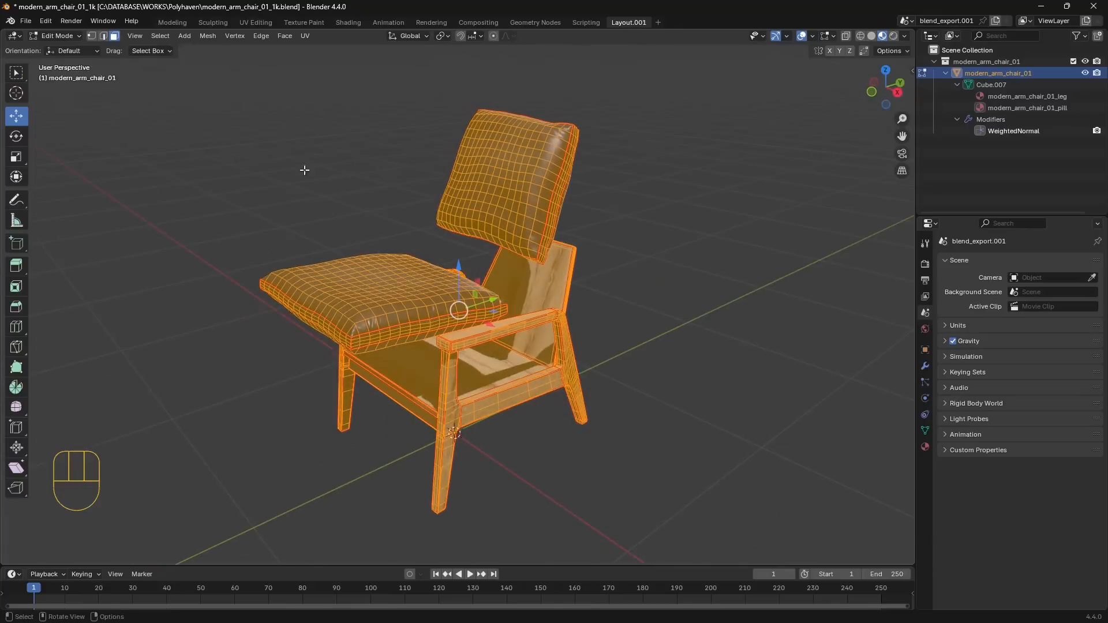
pyautogui.click(172, 36)
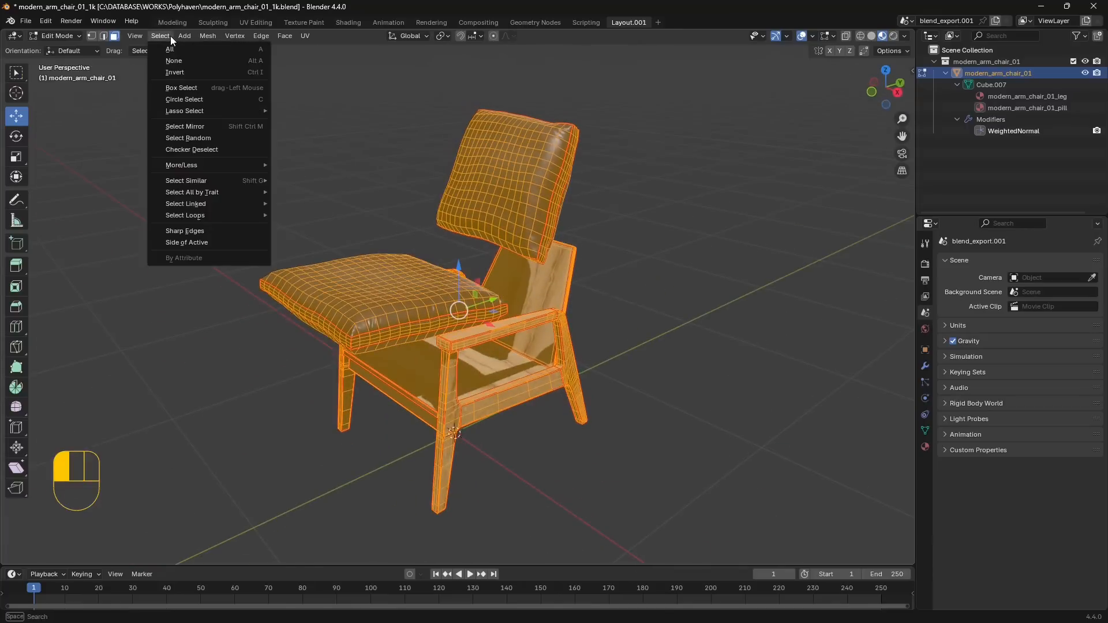
pyautogui.moveTo(199, 183)
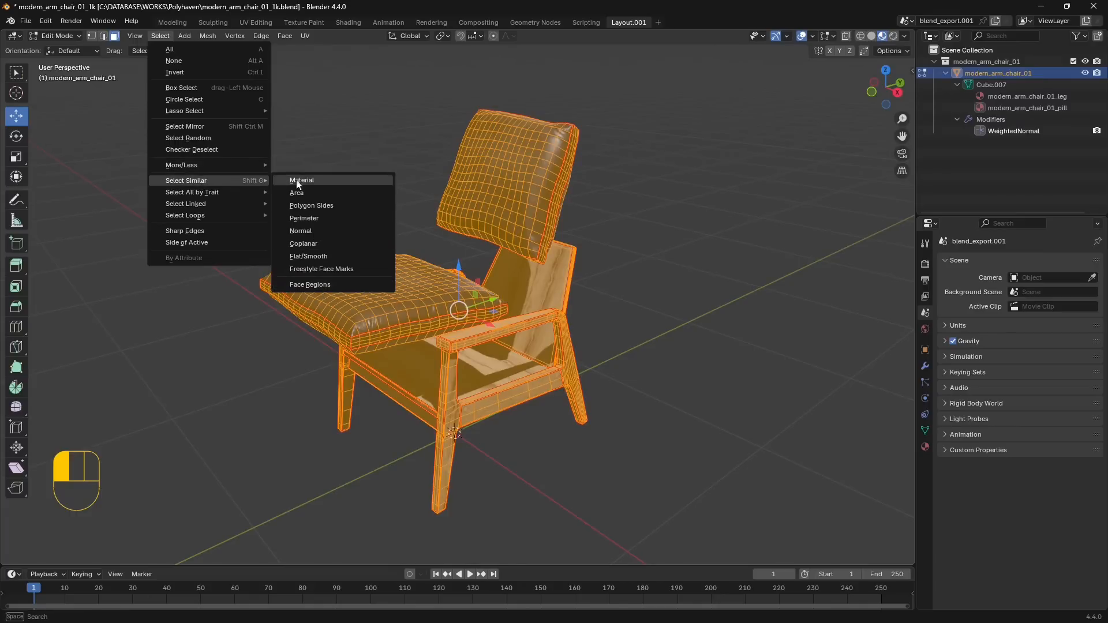
pyautogui.moveTo(234, 206)
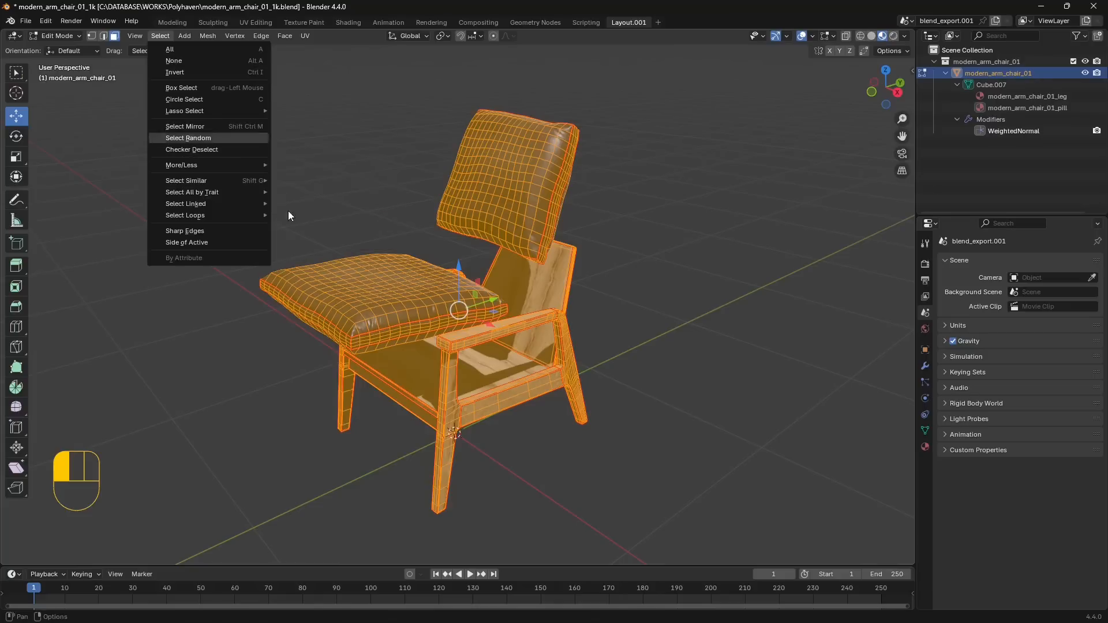
# Separate the whole chair mesh by material and return to Object Mode
pyautogui.rightClick(482, 200)
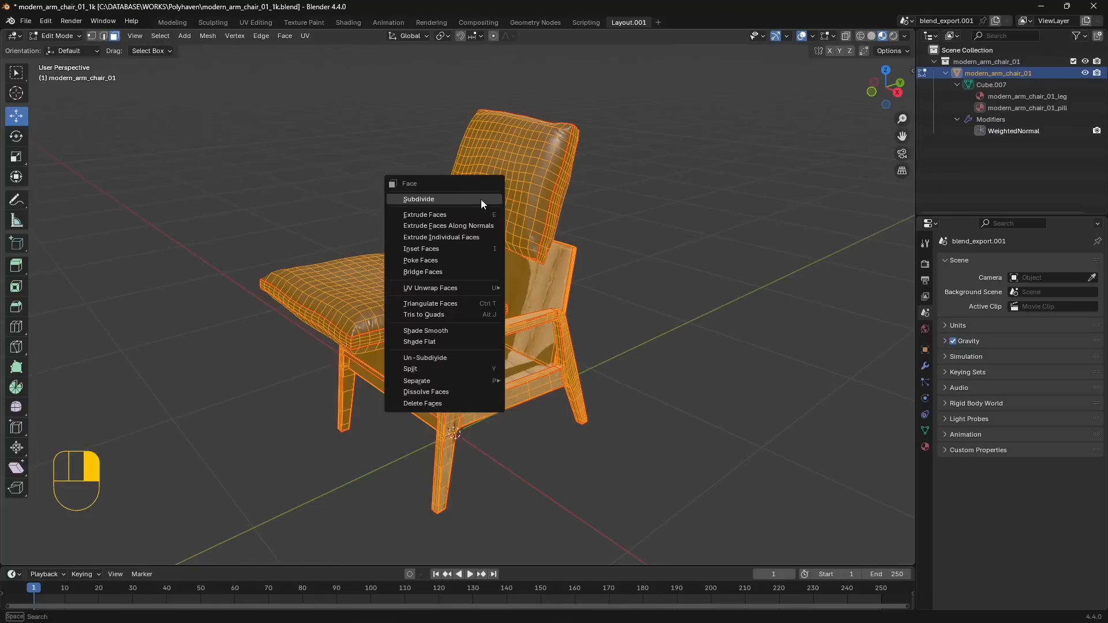
pyautogui.moveTo(425, 379)
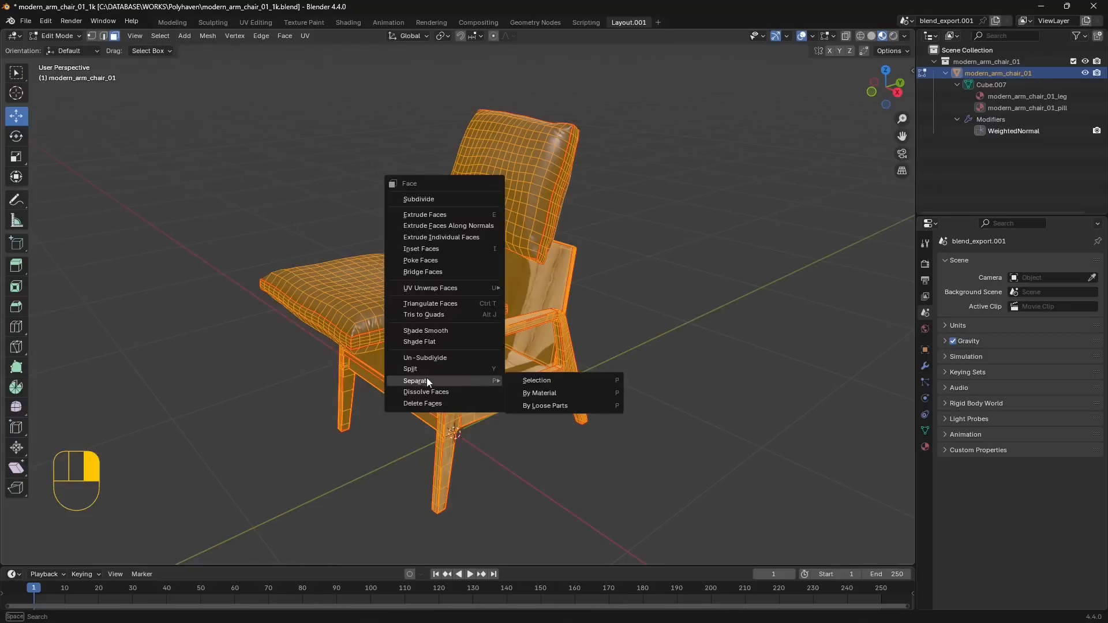
pyautogui.click(555, 393)
pyautogui.moveTo(558, 406); pyautogui.dragTo(519, 388, button='middle')
pyautogui.click(58, 35)
pyautogui.click(63, 37)
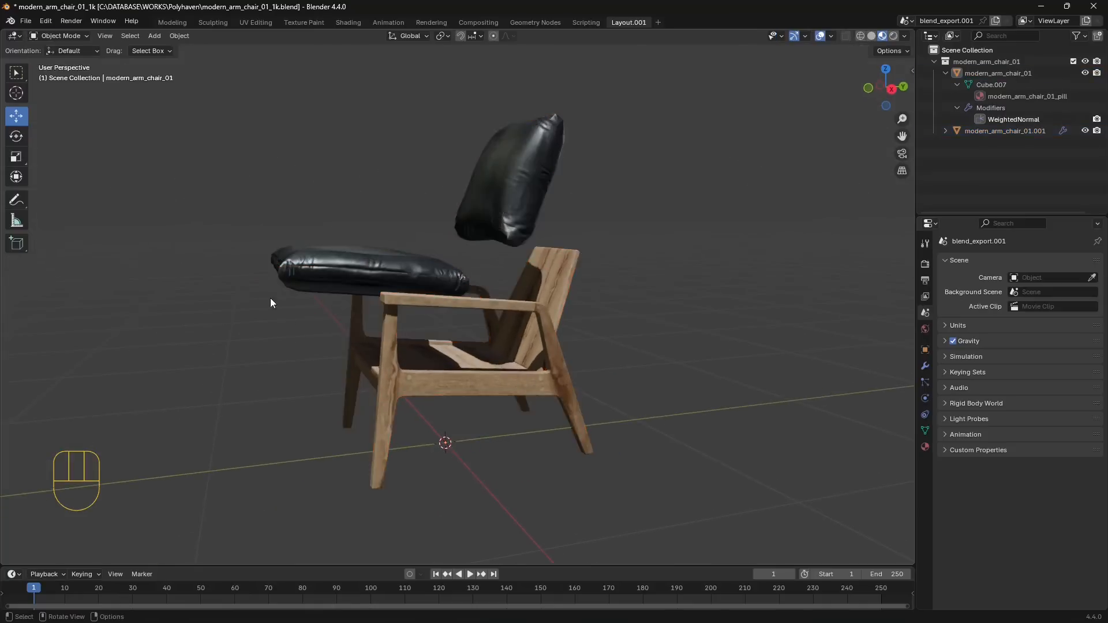
# Select the wooden frame and the cushions in turn to examine how the chair is divided, finishing on the cushions
pyautogui.moveTo(266, 289); pyautogui.dragTo(541, 310, button='middle')
pyautogui.click(542, 310)
pyautogui.click(488, 204)
pyautogui.click(513, 294)
pyautogui.click(510, 225)
pyautogui.click(520, 277)
pyautogui.click(513, 213)
pyautogui.click(544, 299)
pyautogui.click(516, 225)
pyautogui.click(541, 295)
pyautogui.click(493, 289)
pyautogui.moveTo(489, 334)
pyautogui.mouseDown(button='middle')
pyautogui.moveTo(564, 344)
pyautogui.moveTo(483, 341)
pyautogui.moveTo(491, 329)
pyautogui.mouseUp(button='middle')
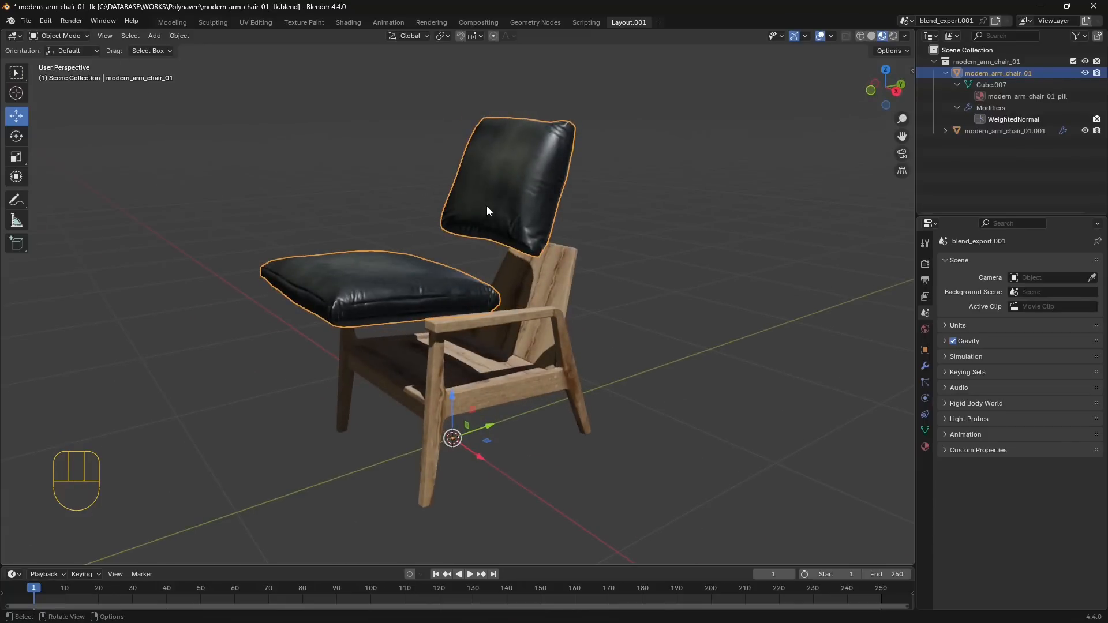
# Put the cushions object into Edit Mode and select all faces of both cushions
pyautogui.click(57, 32)
pyautogui.click(63, 76)
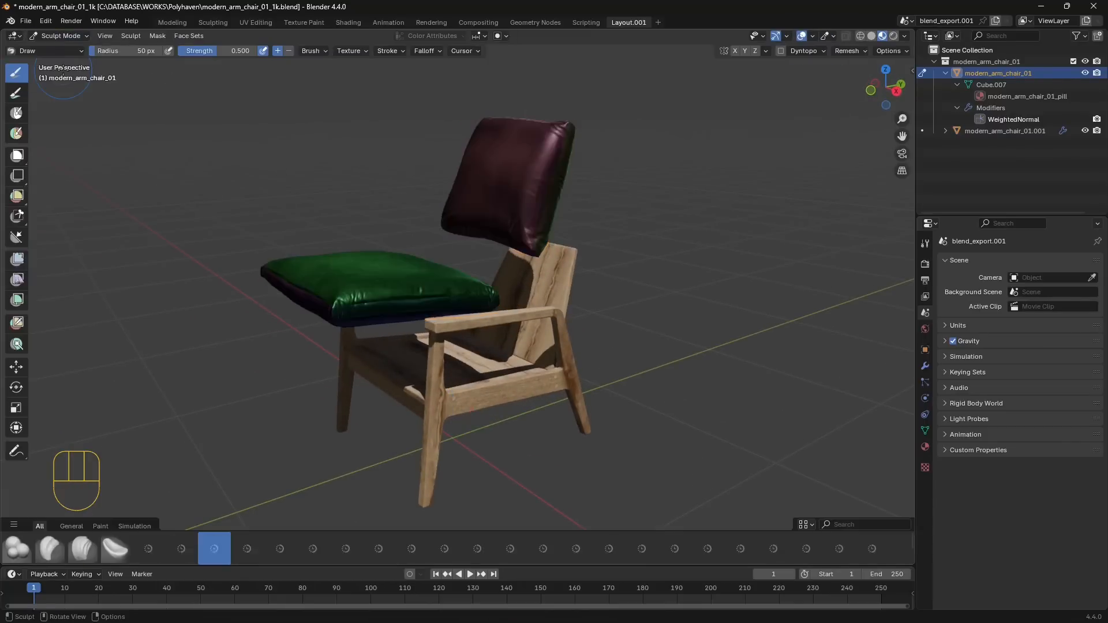
pyautogui.click(69, 35)
pyautogui.click(60, 56)
pyautogui.moveTo(242, 183)
pyautogui.mouseDown(button='middle')
pyautogui.moveTo(271, 185)
pyautogui.moveTo(242, 183)
pyautogui.mouseUp(button='middle')
pyautogui.click(156, 37)
pyautogui.click(157, 57)
pyautogui.click(160, 36)
pyautogui.click(169, 49)
pyautogui.moveTo(456, 219); pyautogui.dragTo(497, 204, button='middle')
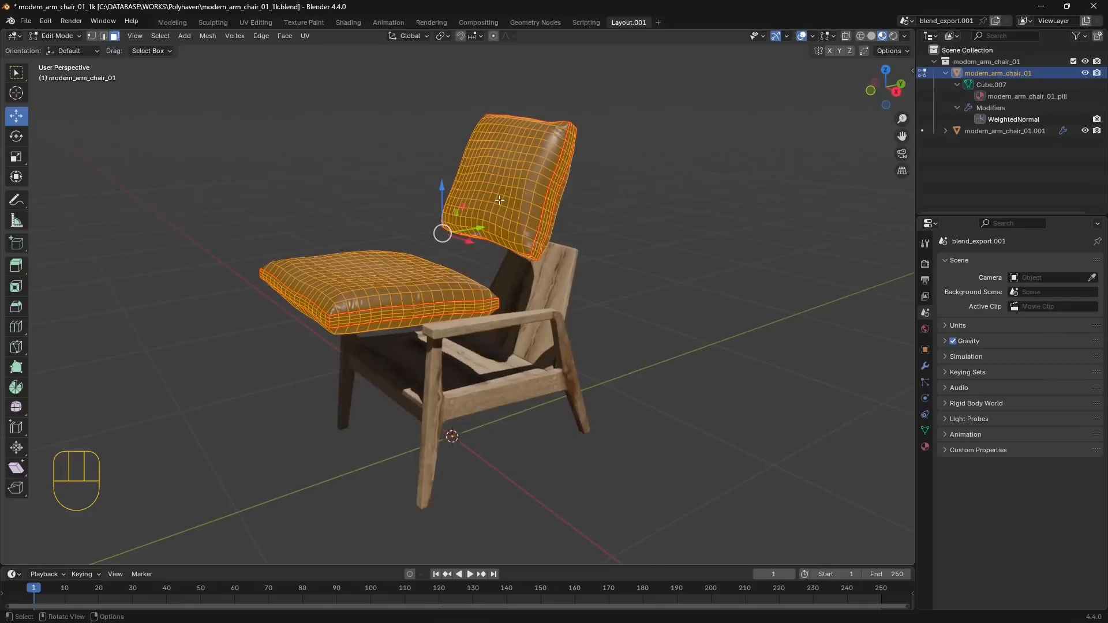
# Separate the selected cushion faces by loose parts and return to Object Mode
pyautogui.rightClick(499, 199)
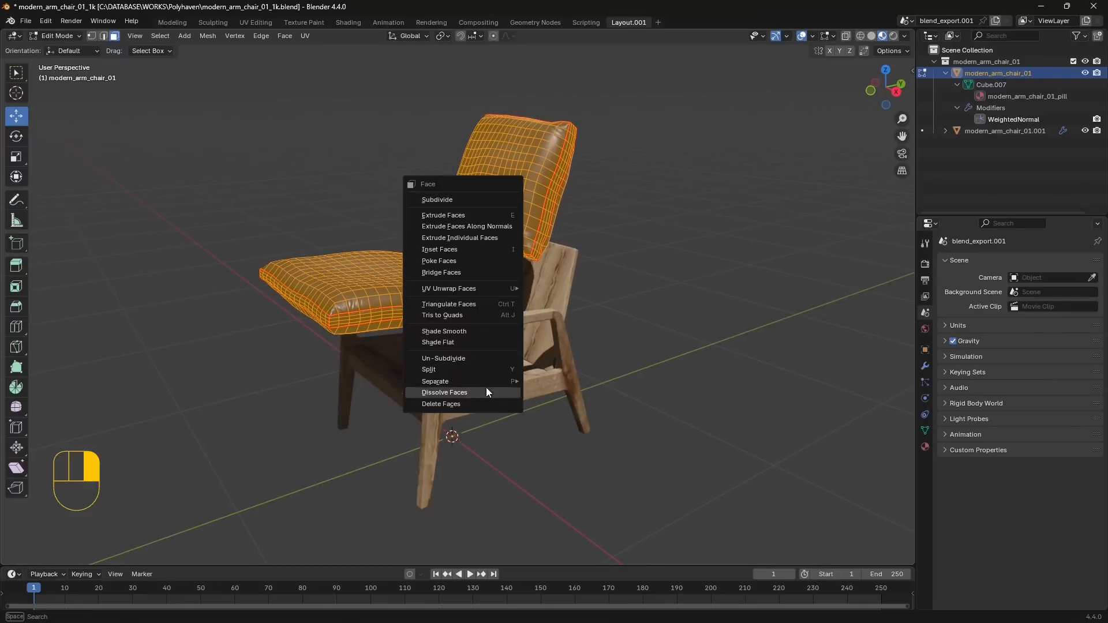
pyautogui.moveTo(487, 382)
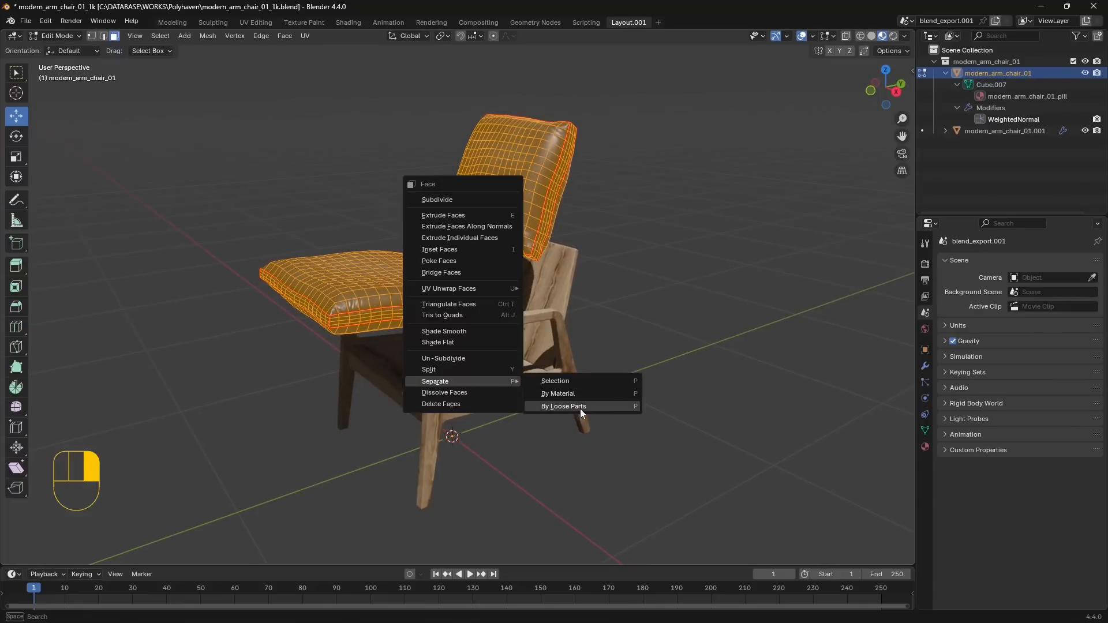
pyautogui.click(563, 409)
pyautogui.click(275, 170)
pyautogui.click(57, 35)
pyautogui.click(56, 49)
# Select the backrest cushion, seat cushion and wooden frame in turn to examine how they are divided, finishing on the backrest cushion
pyautogui.click(457, 215)
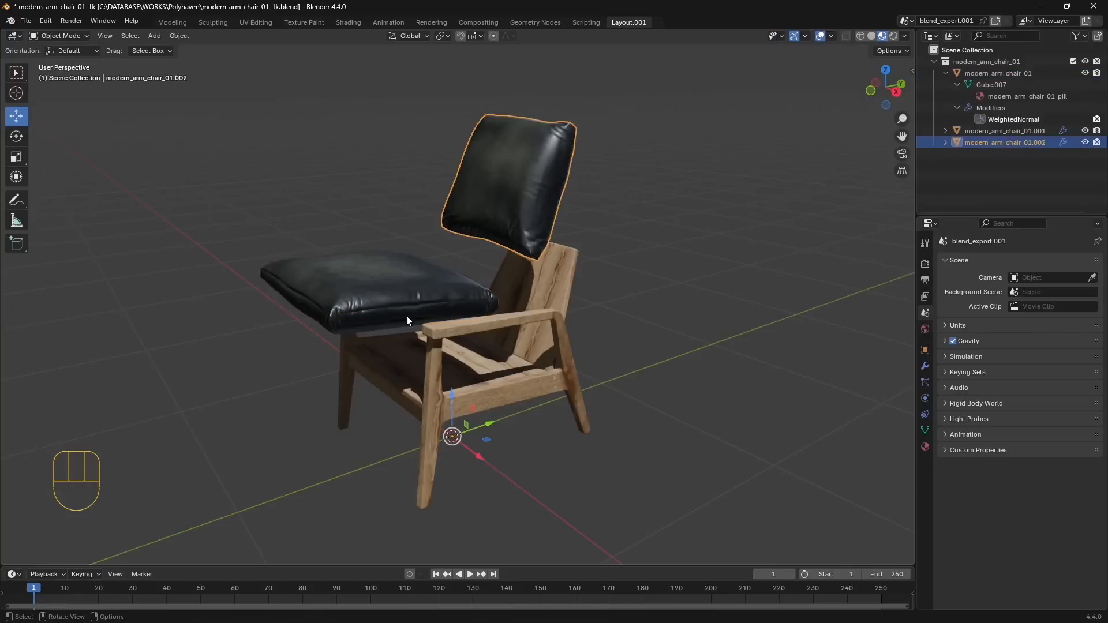
pyautogui.click(428, 299)
pyautogui.click(500, 218)
pyautogui.click(484, 340)
pyautogui.click(386, 300)
pyautogui.click(179, 259)
pyautogui.moveTo(155, 233)
pyautogui.mouseDown(button='middle')
pyautogui.moveTo(408, 250)
pyautogui.moveTo(372, 270)
pyautogui.moveTo(196, 251)
pyautogui.moveTo(161, 240)
pyautogui.moveTo(158, 222)
pyautogui.mouseUp(button='middle')
pyautogui.click(491, 189)
pyautogui.moveTo(492, 189); pyautogui.dragTo(379, 251, button='middle')
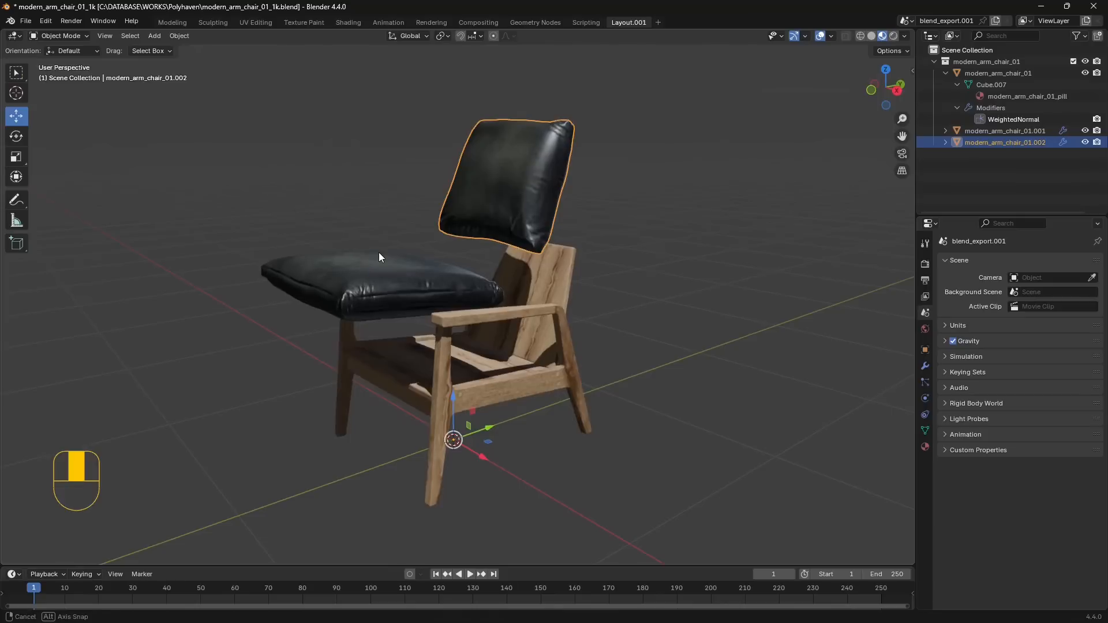
# Put the backrest cushion into Edit Mode and select all of its faces
pyautogui.click(46, 36)
pyautogui.click(52, 62)
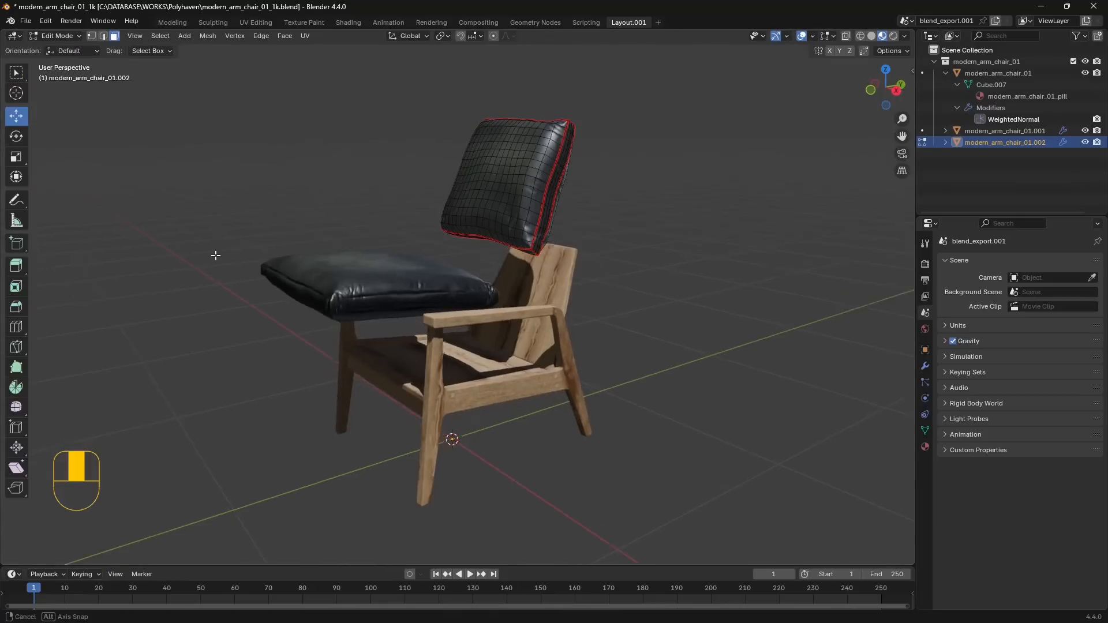
pyautogui.click(476, 178)
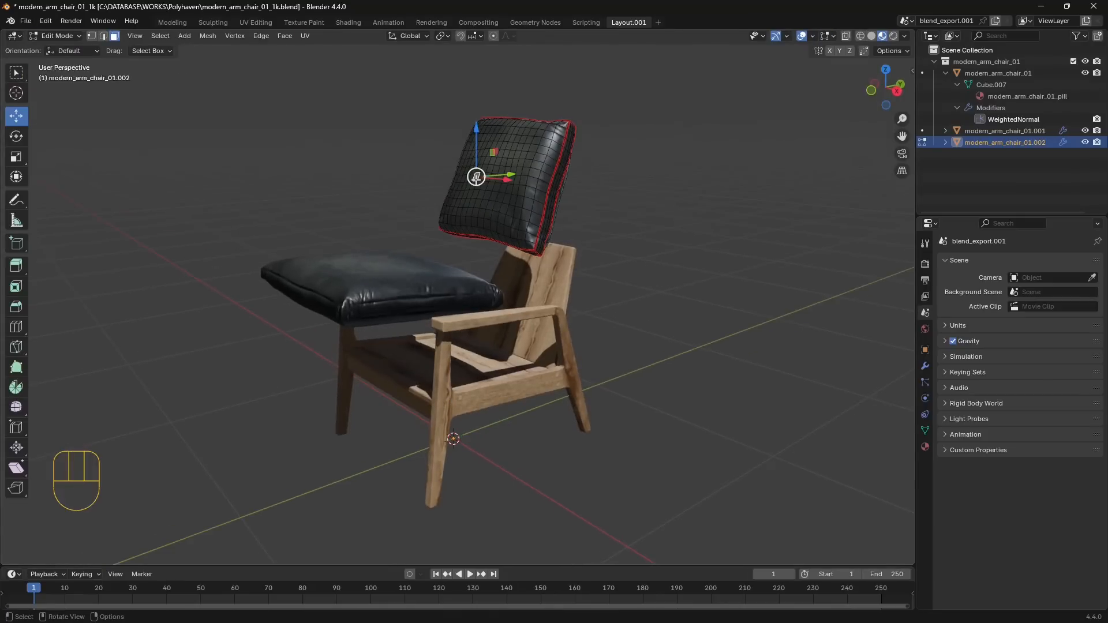
pyautogui.click(160, 36)
pyautogui.click(169, 51)
pyautogui.moveTo(280, 185); pyautogui.dragTo(364, 247, button='middle')
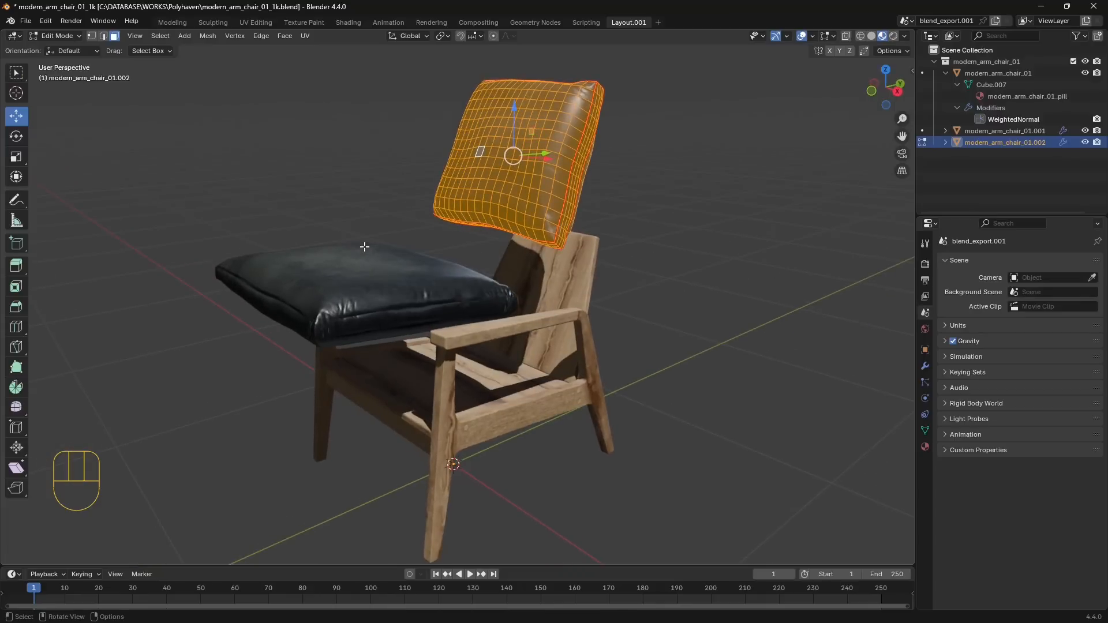